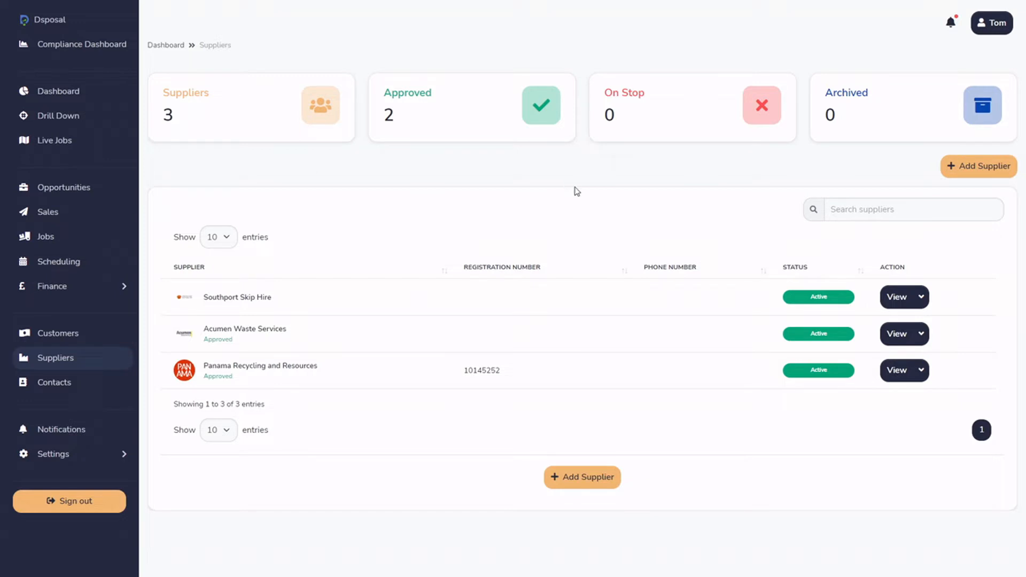
- Open a New Supplier form from the Suppliers list
left_click(90, 334)
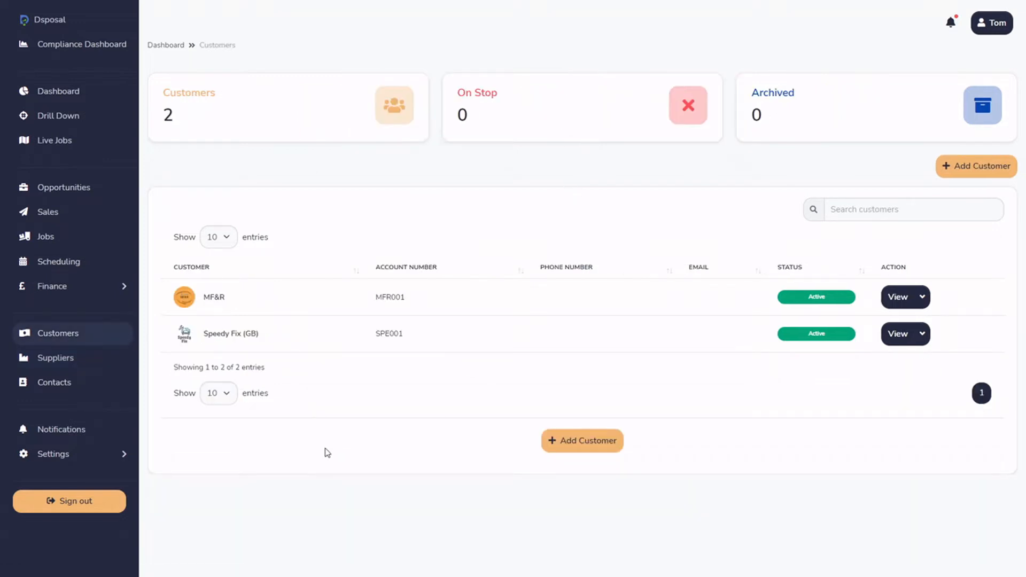
left_click(70, 367)
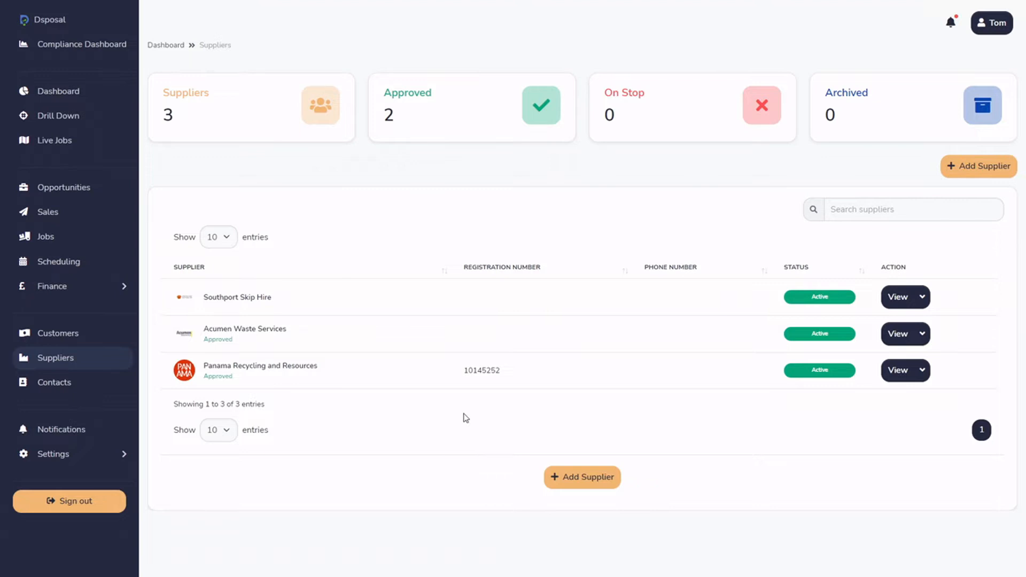
left_click(607, 484)
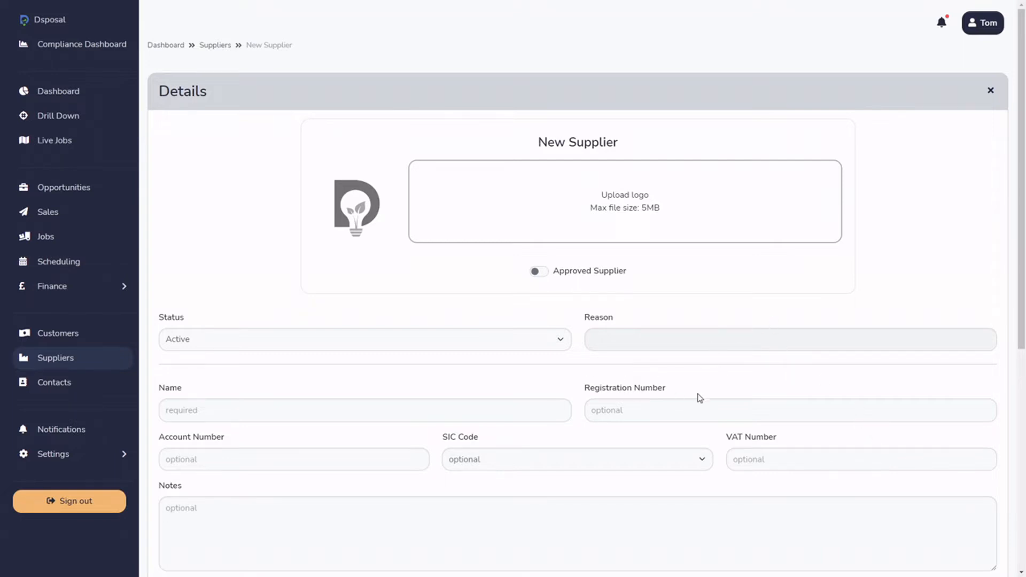
- Upload ESC Logo.png as the new supplier's logo
scroll(738, 385, "down", 2)
scroll(786, 320, "down", 5)
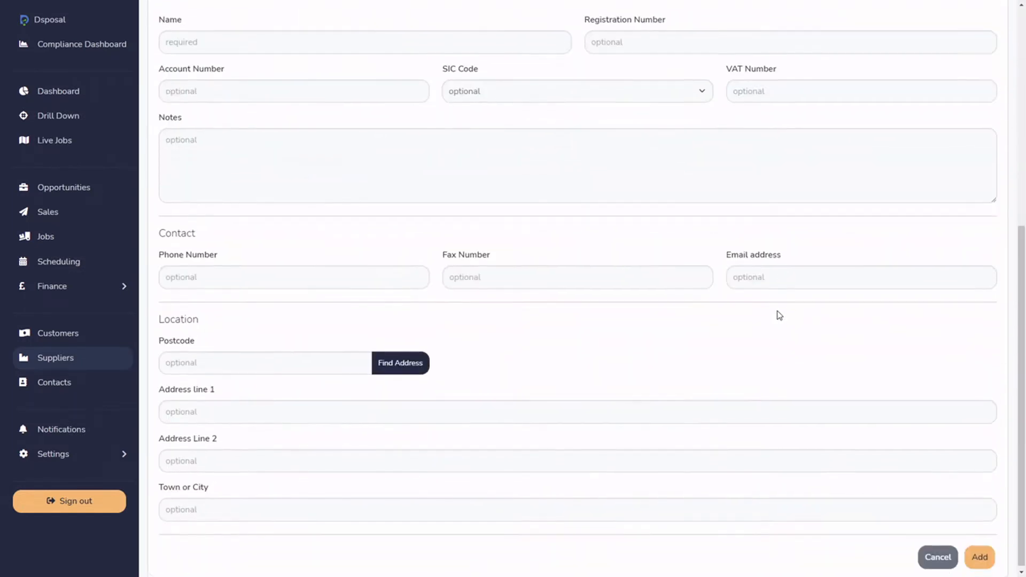
scroll(785, 357, "up", 7)
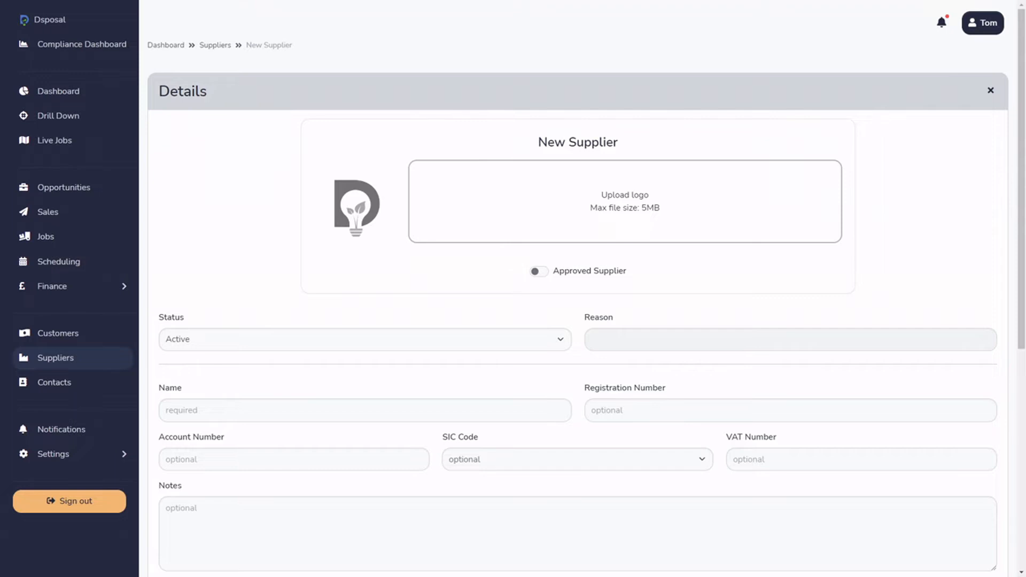
left_click_drag(598, 214, 565, 213)
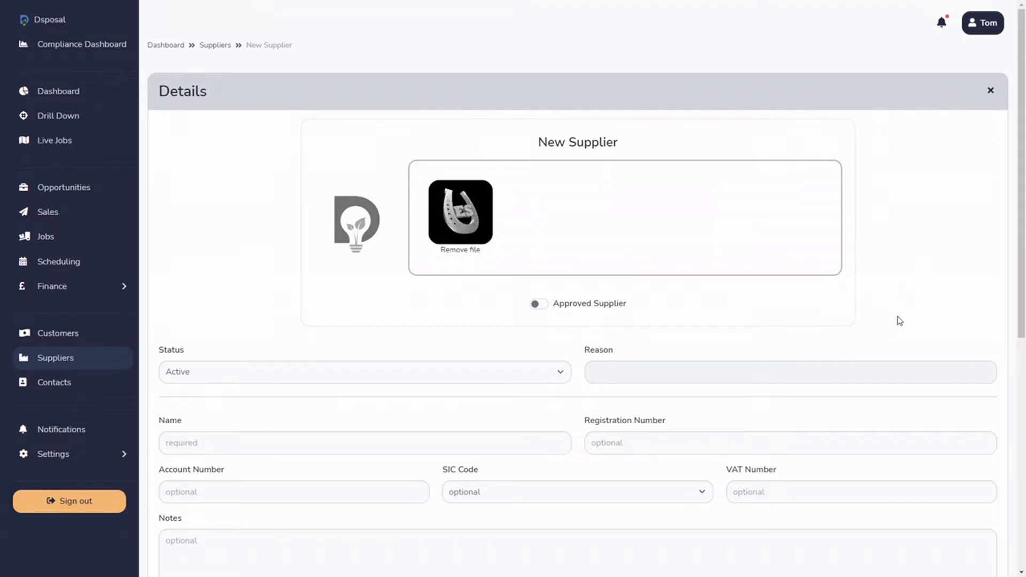
scroll(897, 318, "down", 2)
- Mark the supplier as an Approved Supplier with status Active
left_click(538, 219)
left_click(538, 220)
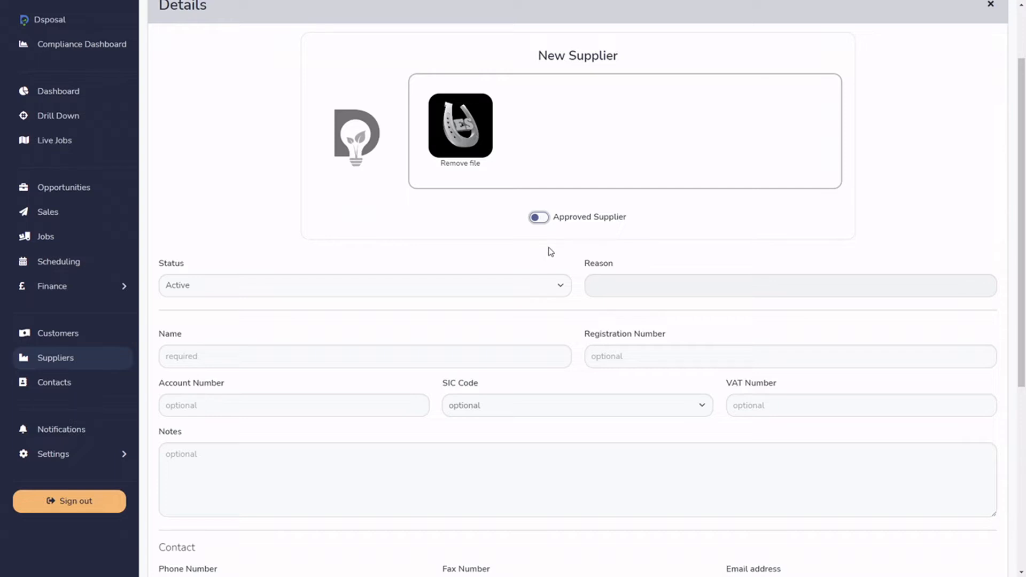
left_click(534, 216)
left_click(269, 290)
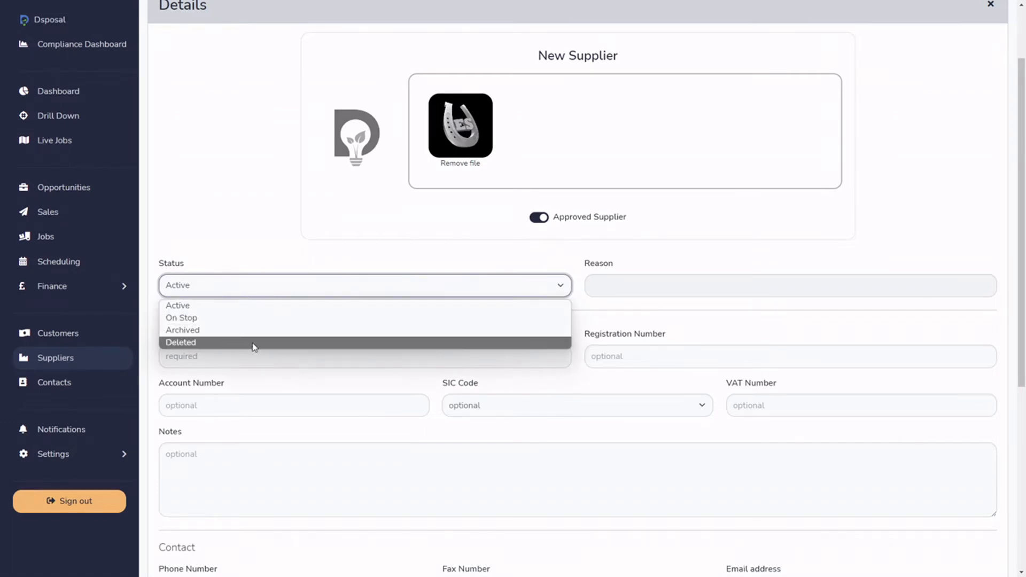
left_click(286, 263)
- Name the supplier 'Environmental Service (Chesterfield)'
left_click(318, 353)
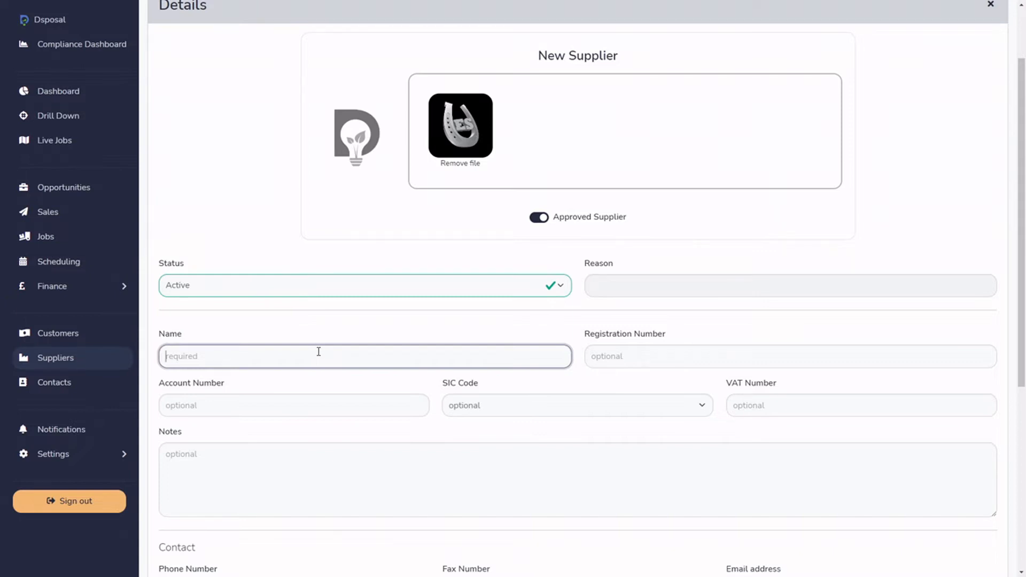
type("Environe")
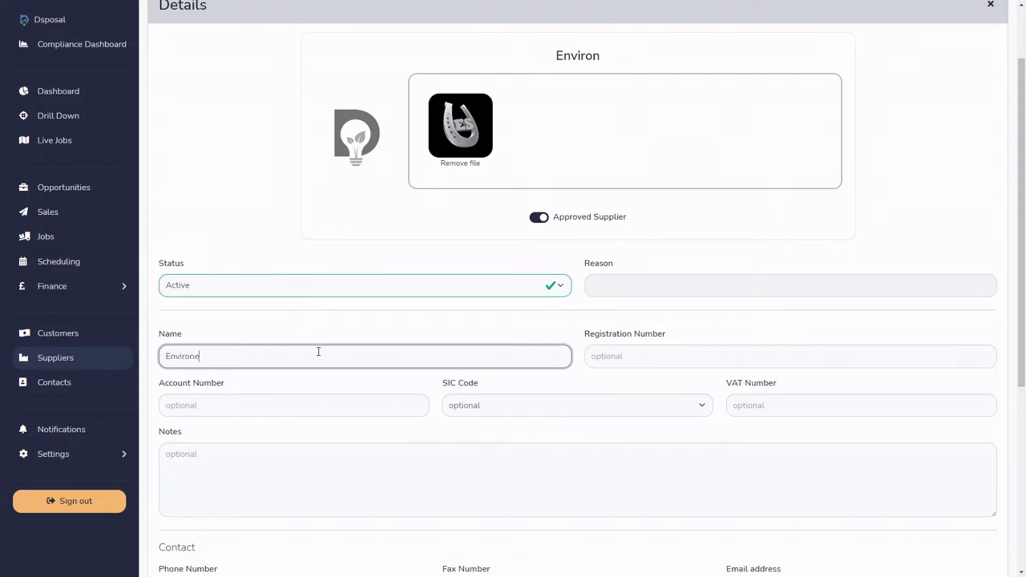
key("BackSpace")
type("mental S")
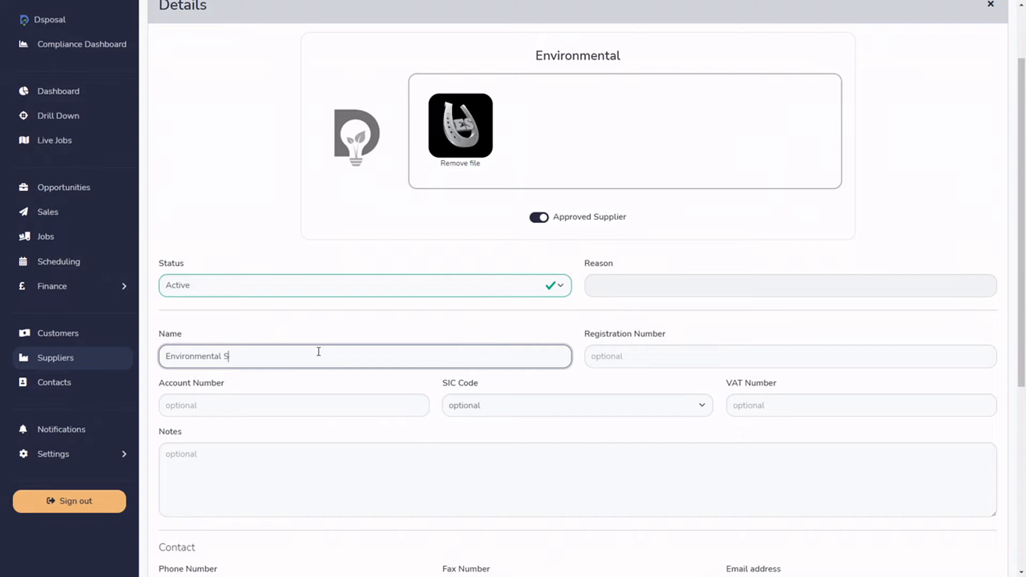
type("ervice (C")
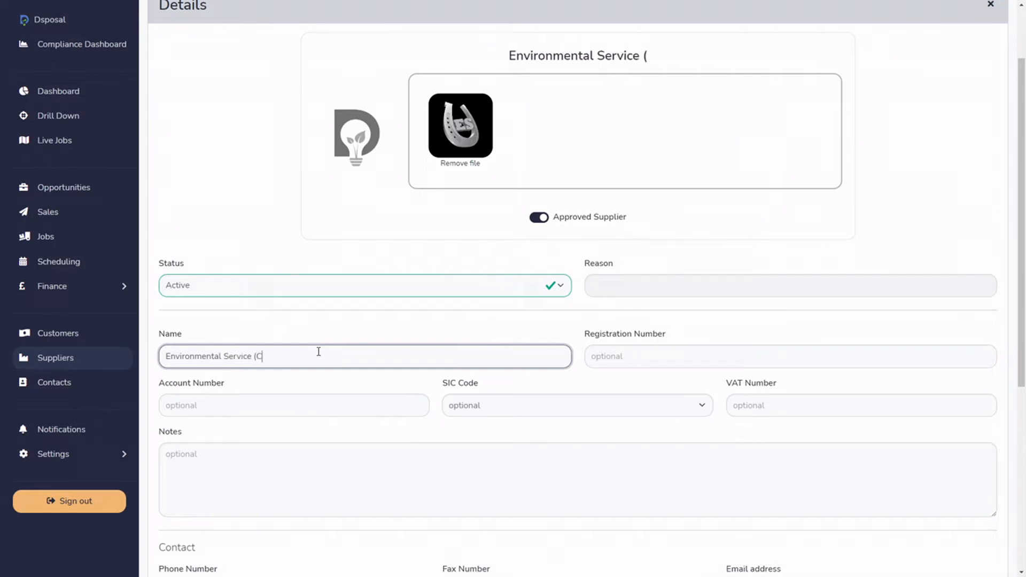
type("hesterfiel")
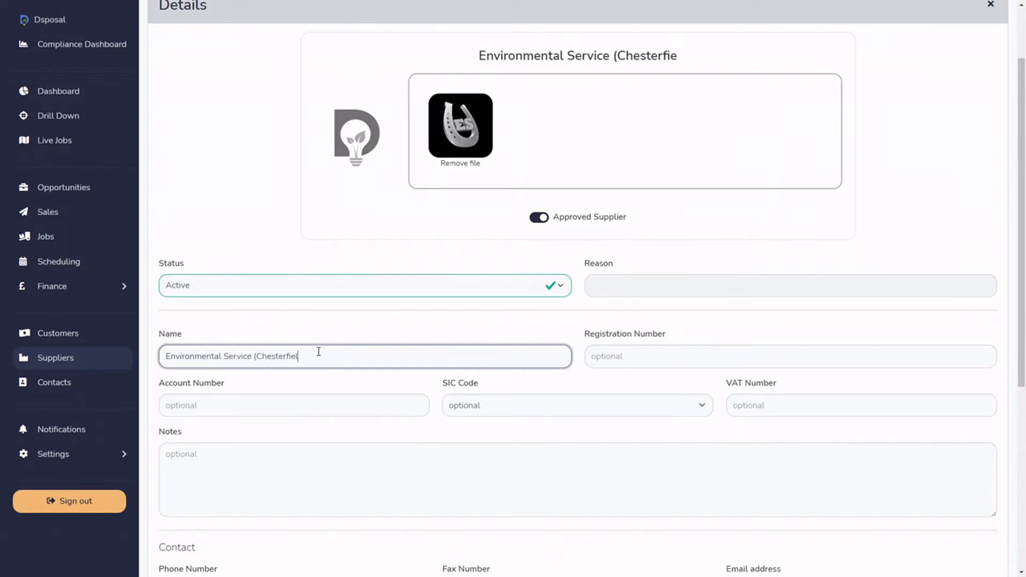
type("d) LTD")
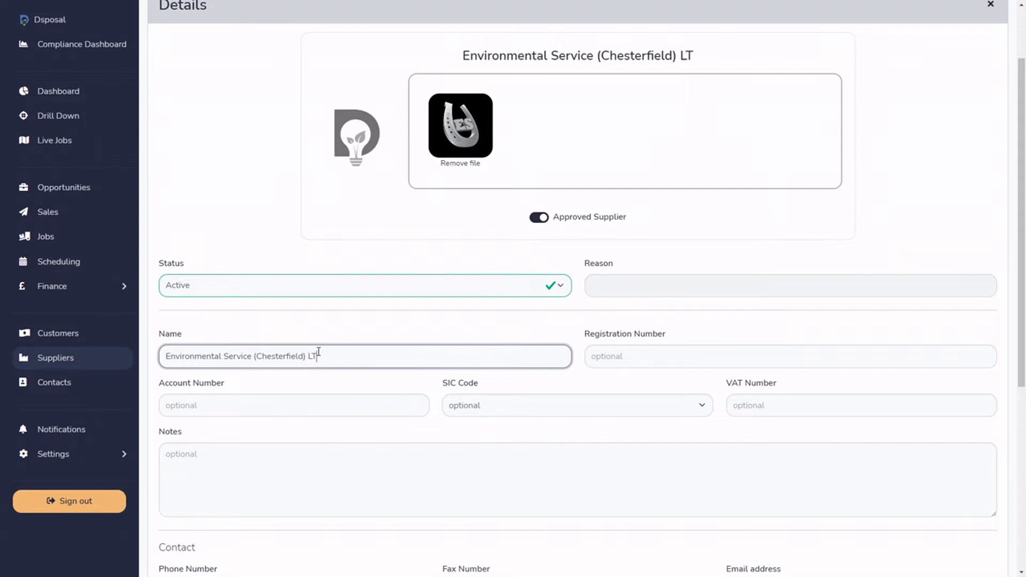
key("BackSpace")
key("BackSpace")
key("BackSpace")
key("BackSpace")
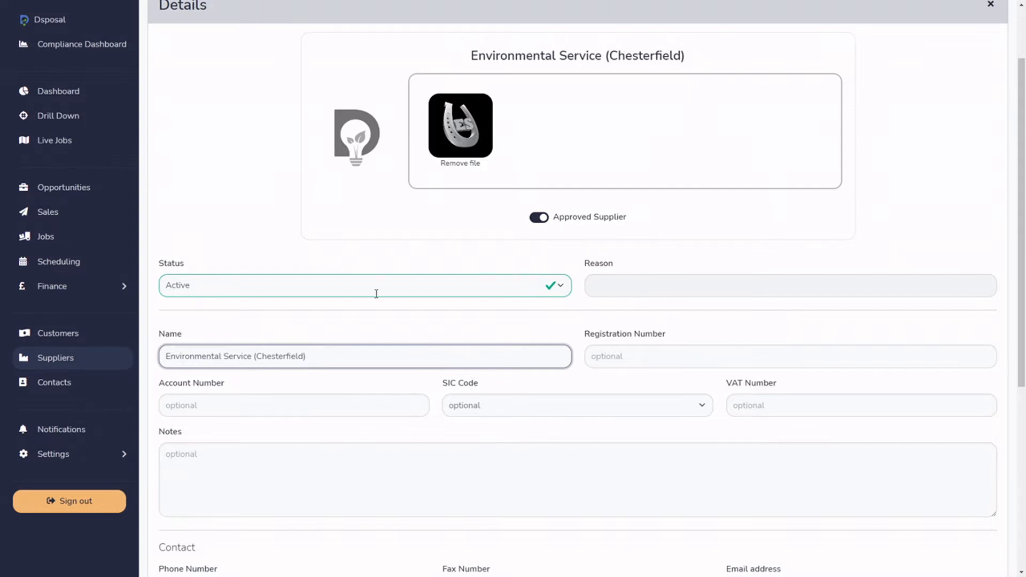
left_click(589, 322)
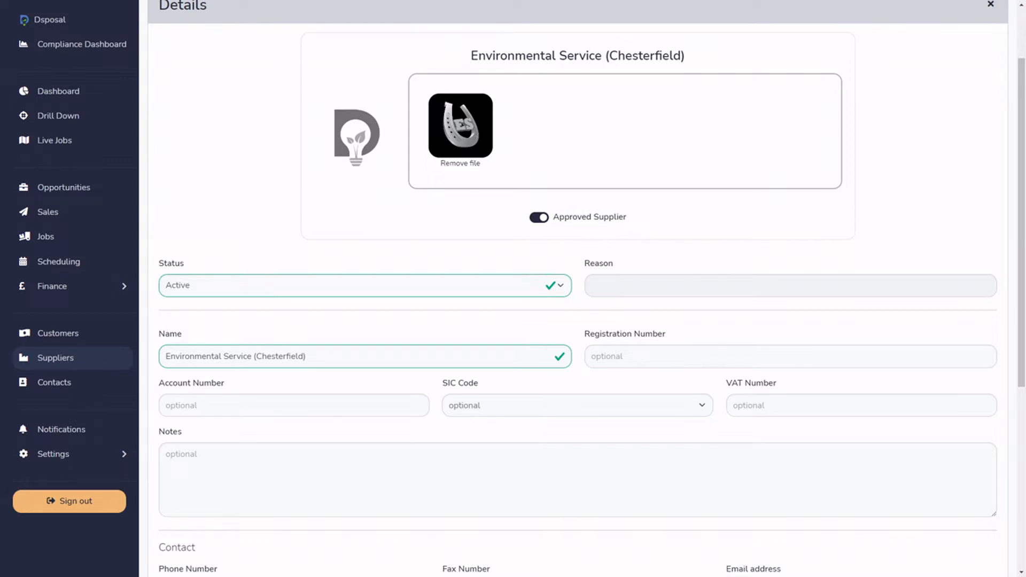
- Enter registration number 04524908 and the supplier's account number
left_click(668, 357)
type("04524908")
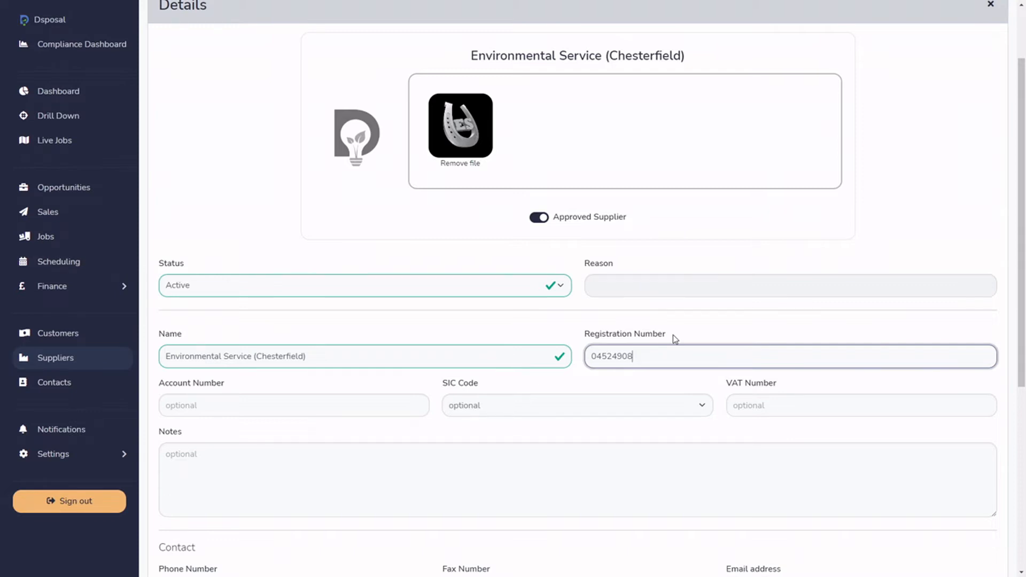
left_click(287, 392)
left_click(275, 406)
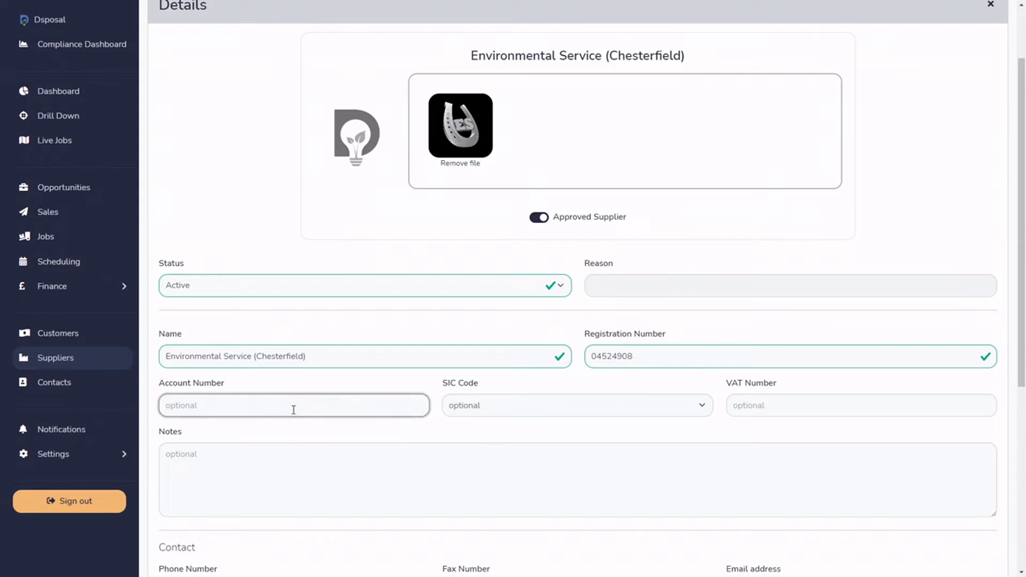
type("ESC001")
- Set the SIC code to 38110 - Collection of non-hazardous waste
scroll(521, 438, "down", 3)
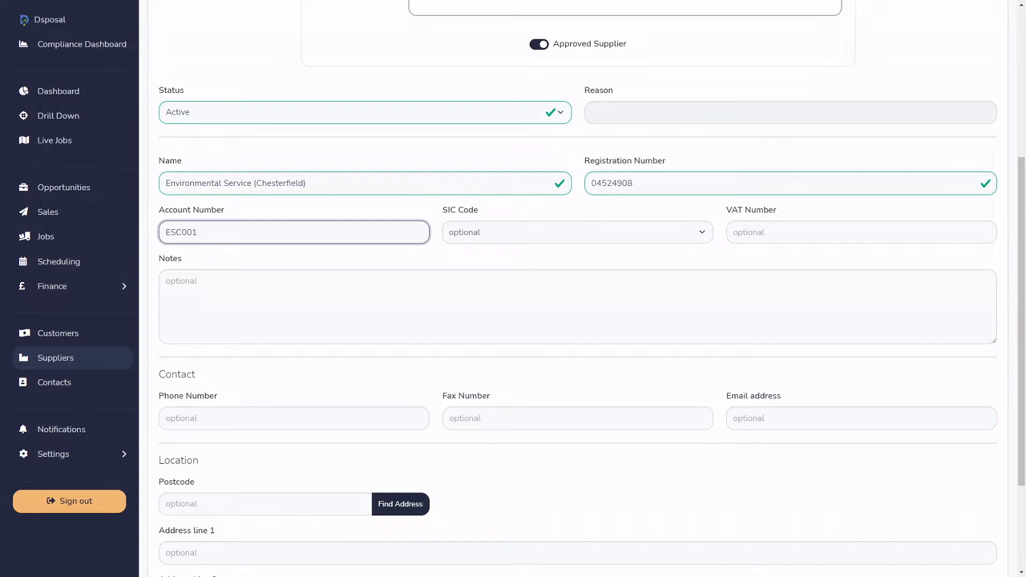
left_click(490, 239)
type("38110")
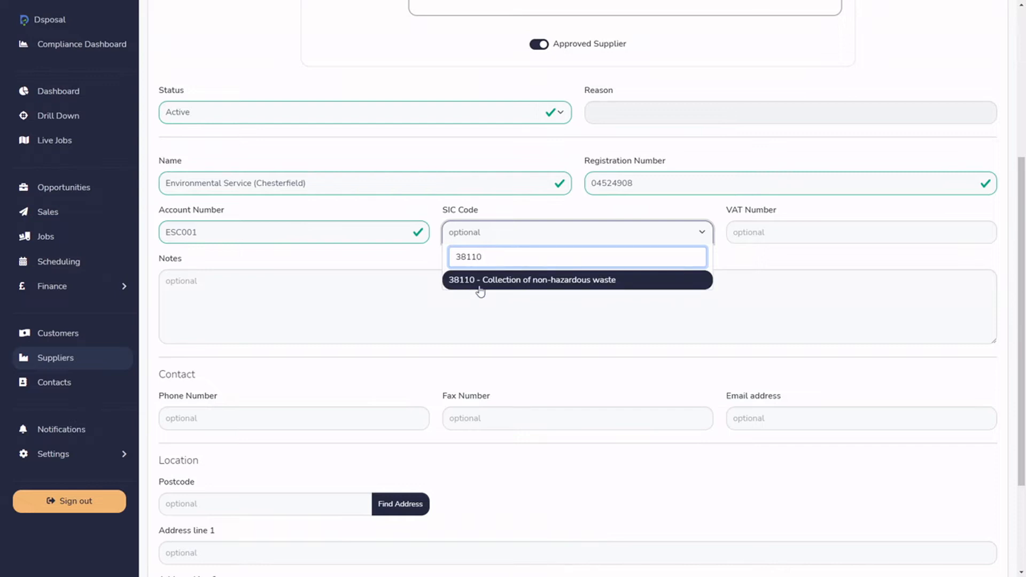
left_click_drag(520, 260, 442, 260)
type("non-haz")
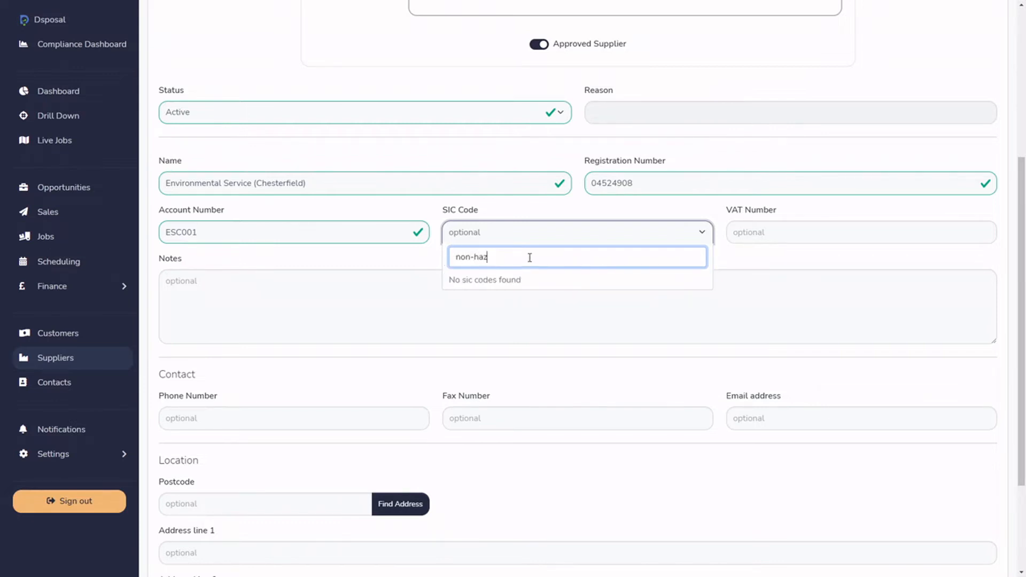
type("ardous")
key("ctrl+a")
key("BackSpace")
type("waste")
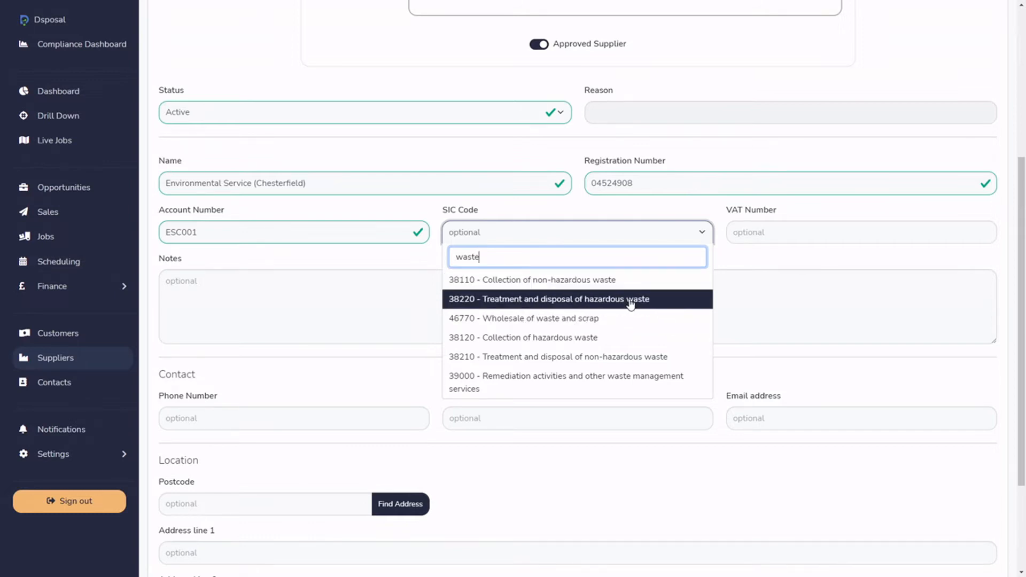
left_click(591, 283)
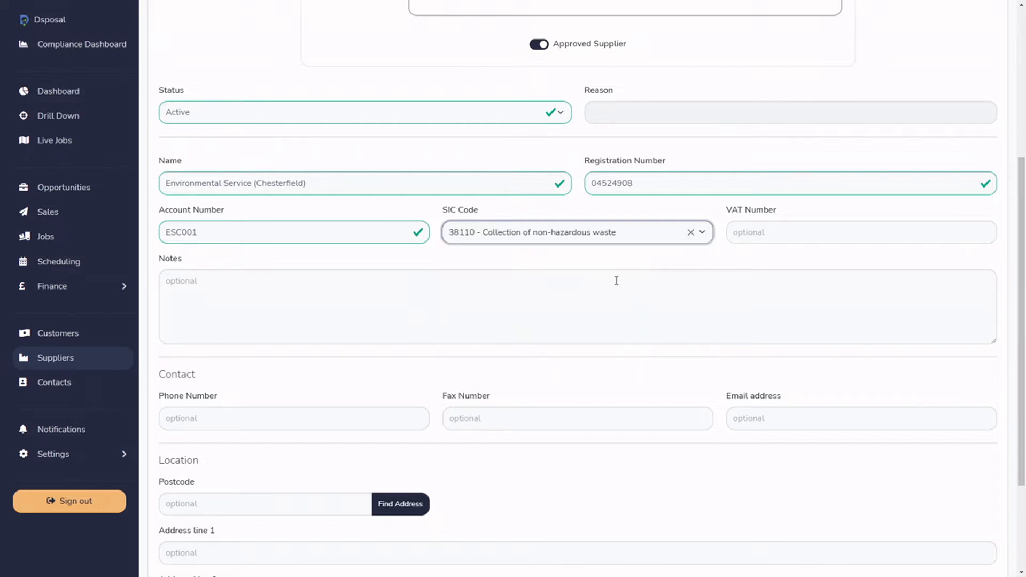
left_click(779, 241)
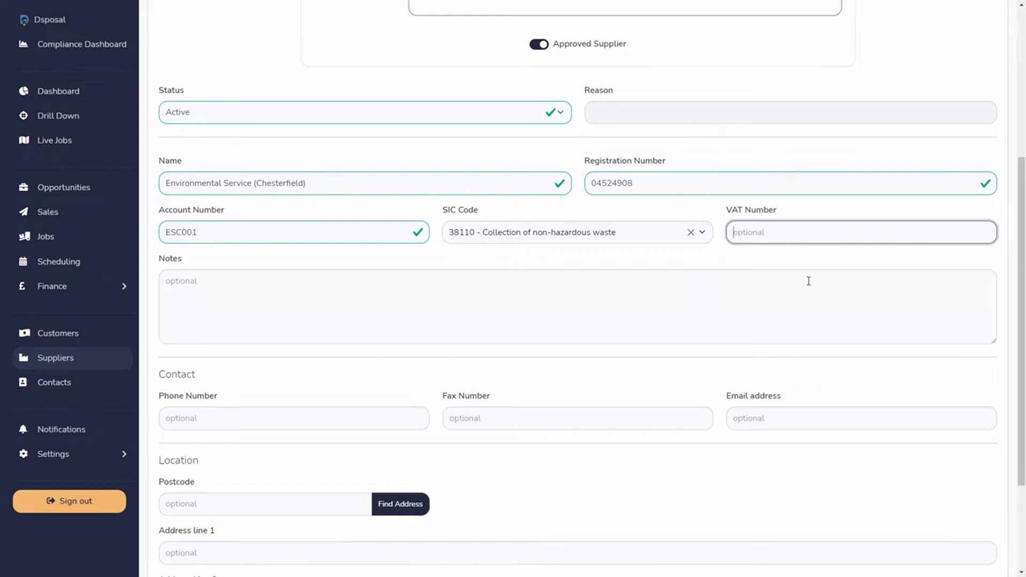
- Enter the supplier's postcode and look up matching addresses
scroll(504, 290, "down", 2)
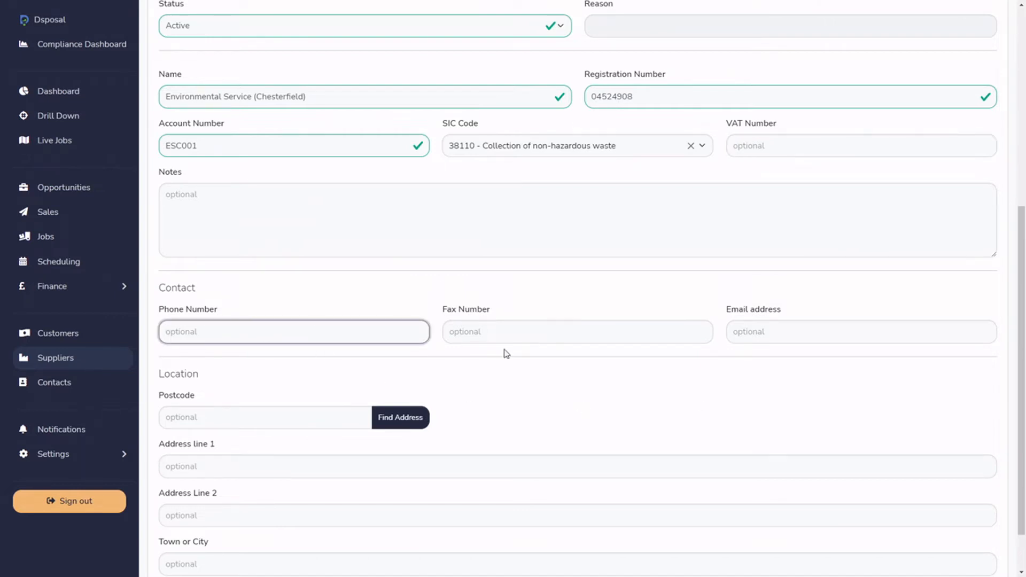
left_click(526, 340)
left_click(805, 337)
left_click(730, 382)
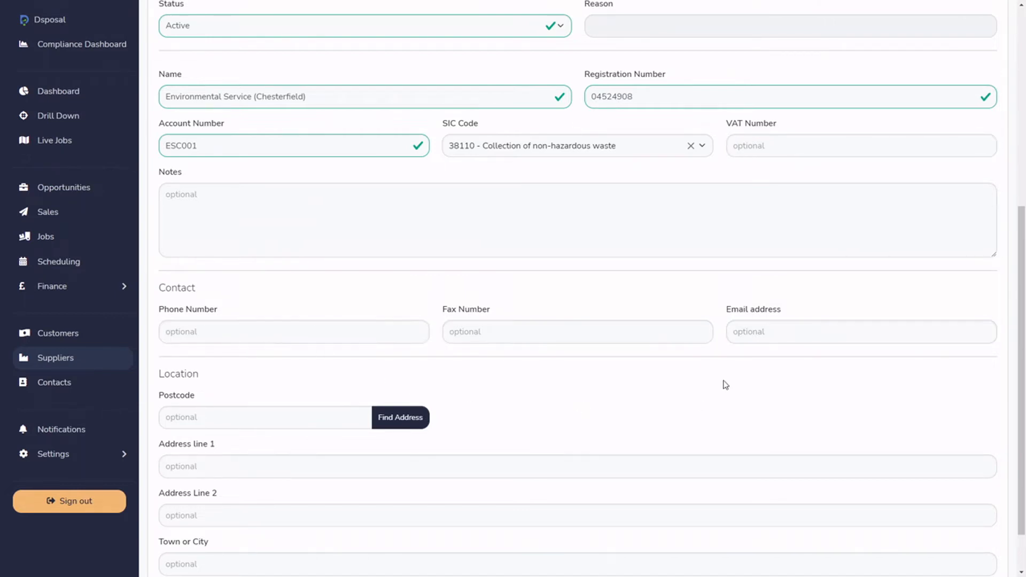
scroll(723, 386, "down", 2)
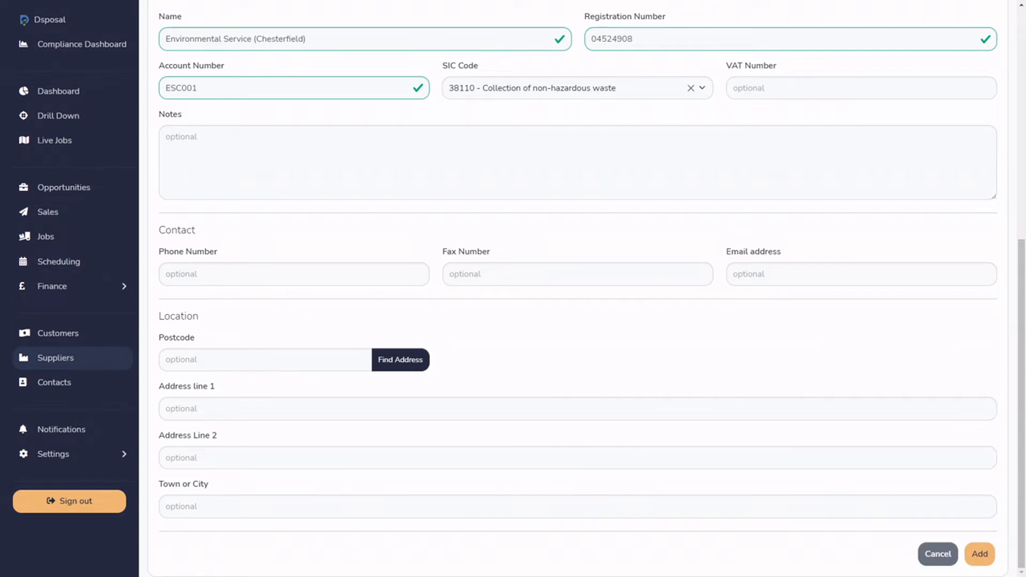
left_click(261, 360)
type("S41 7UW")
left_click(245, 383)
left_click(396, 360)
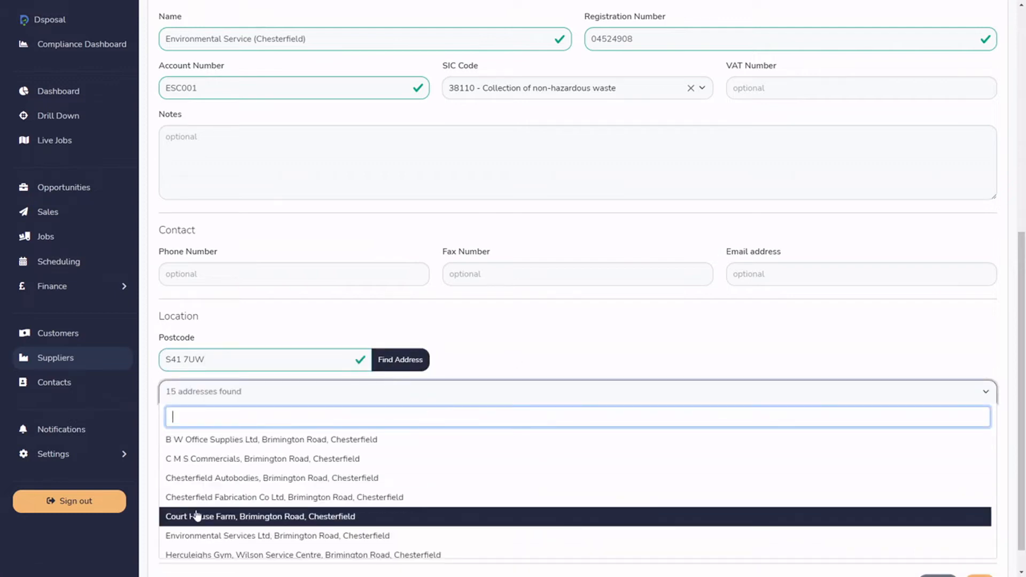
- Pick the Environmental Services Ltd address and move the street into line 1, leaving line 2 empty
scroll(339, 477, "down", 1)
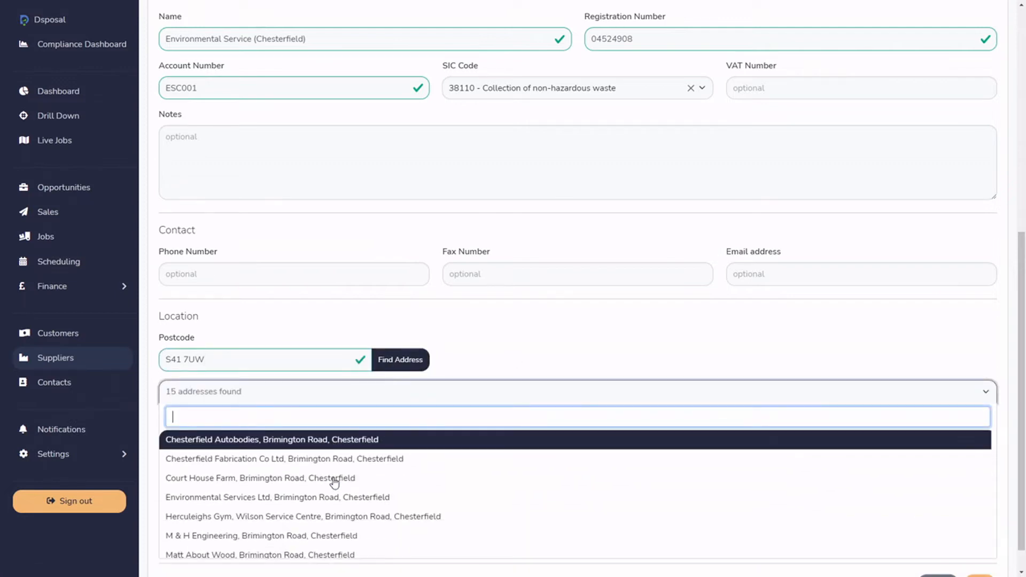
left_click(287, 498)
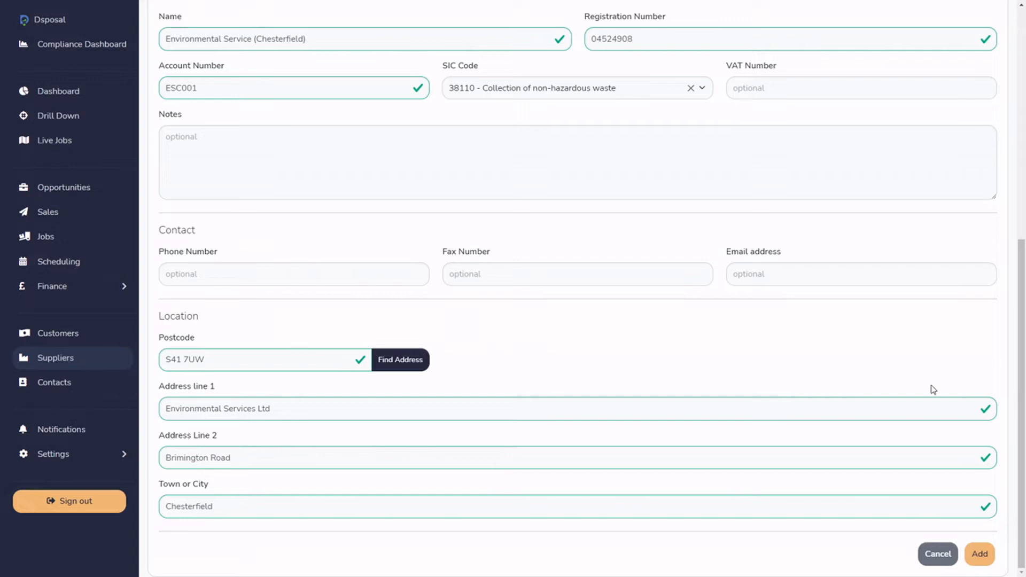
left_click_drag(294, 410, 161, 407)
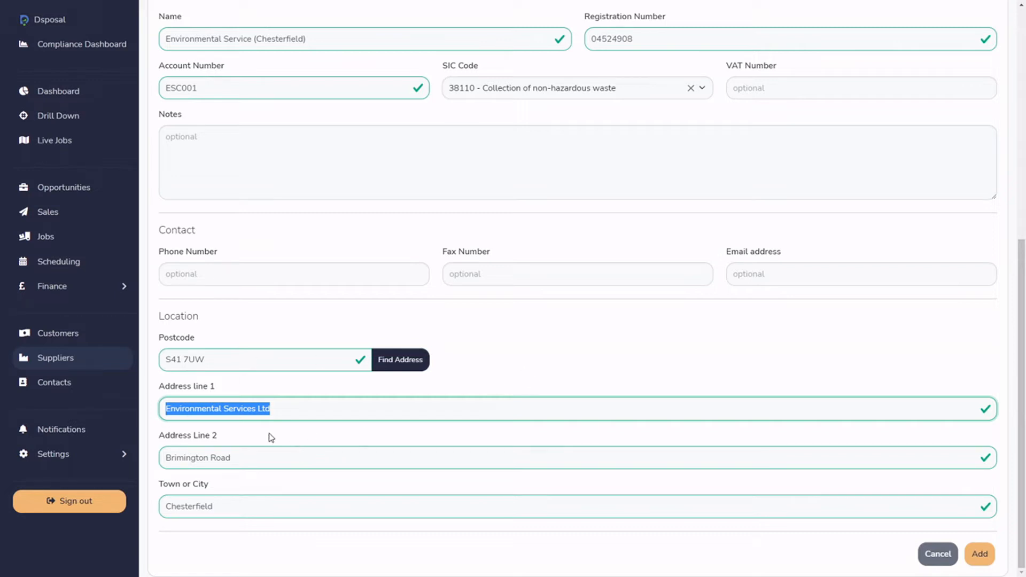
key("BackSpace")
left_click_drag(257, 464, 166, 460)
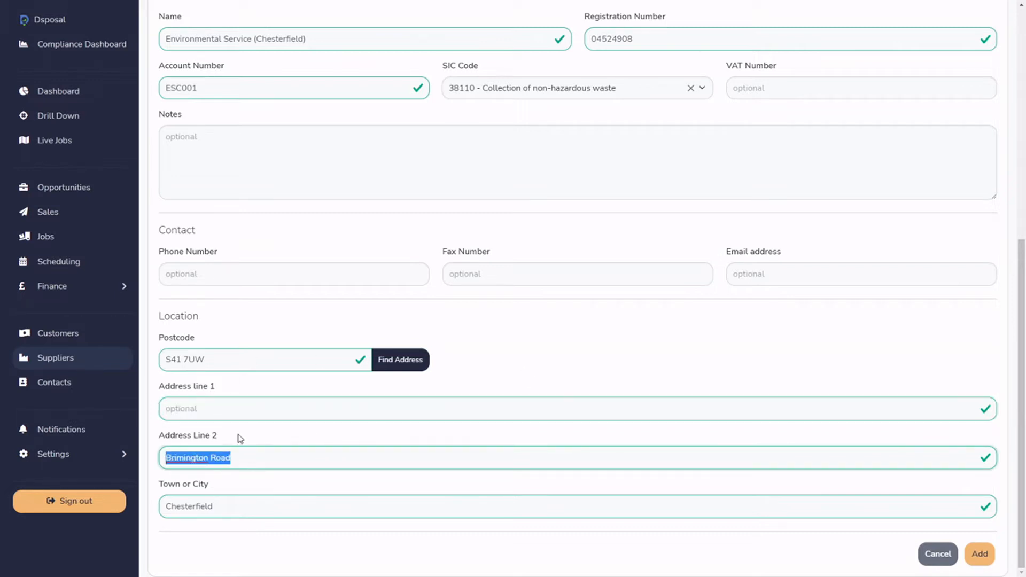
key("ctrl+x")
left_click(238, 409)
key("ctrl+v")
left_click(488, 371)
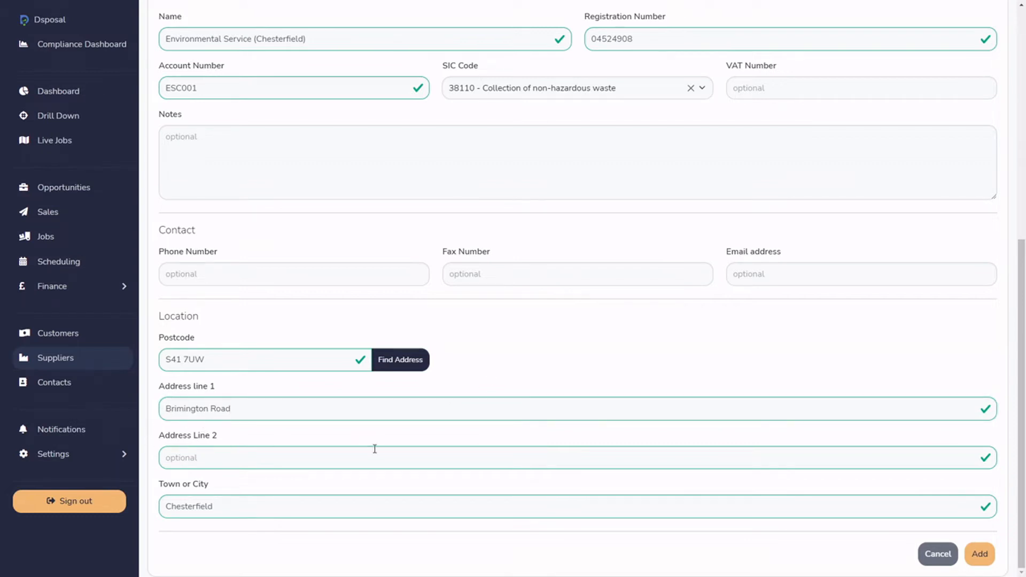
scroll(363, 449, "up", 3)
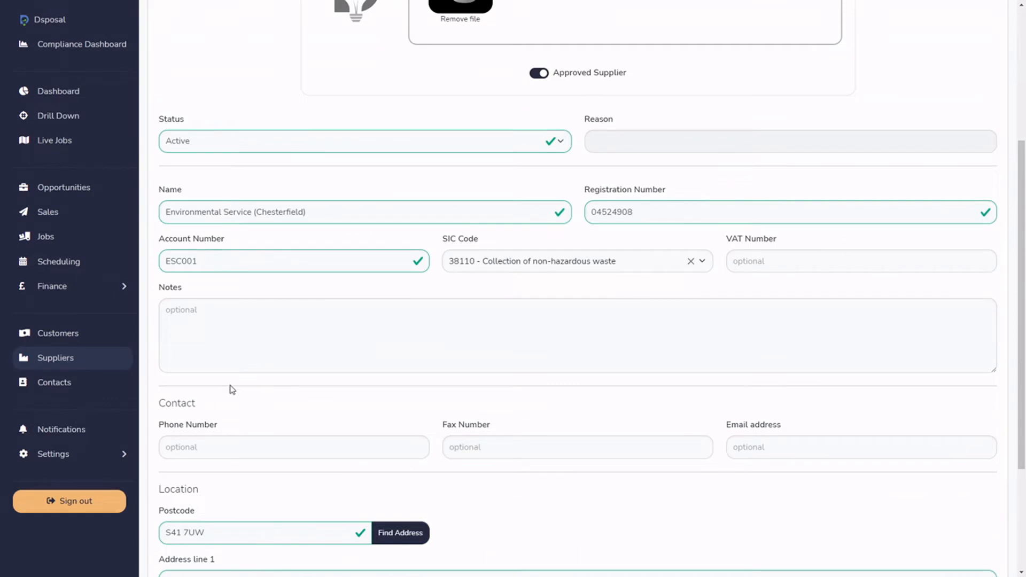
scroll(179, 256, "down", 3)
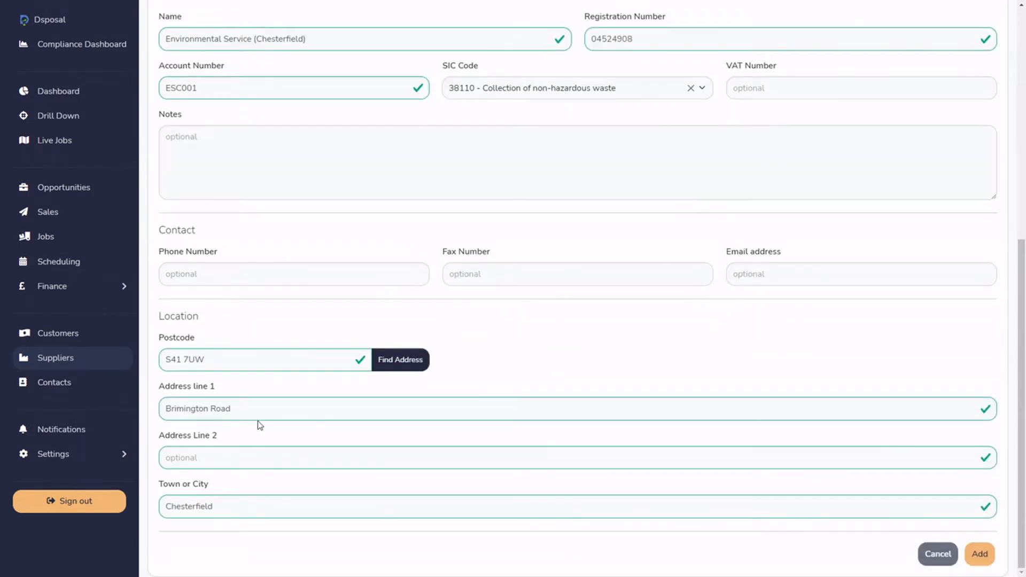
- Correct the name to 'Environmental Services (Chesterfield)', save the supplier, and view its Sites
left_click(255, 38)
type("s")
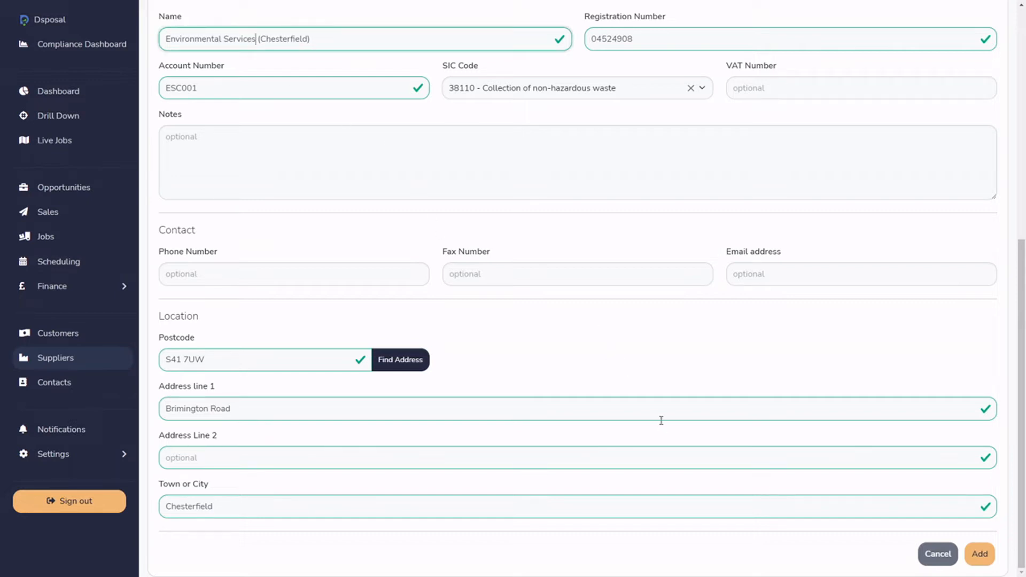
left_click(980, 553)
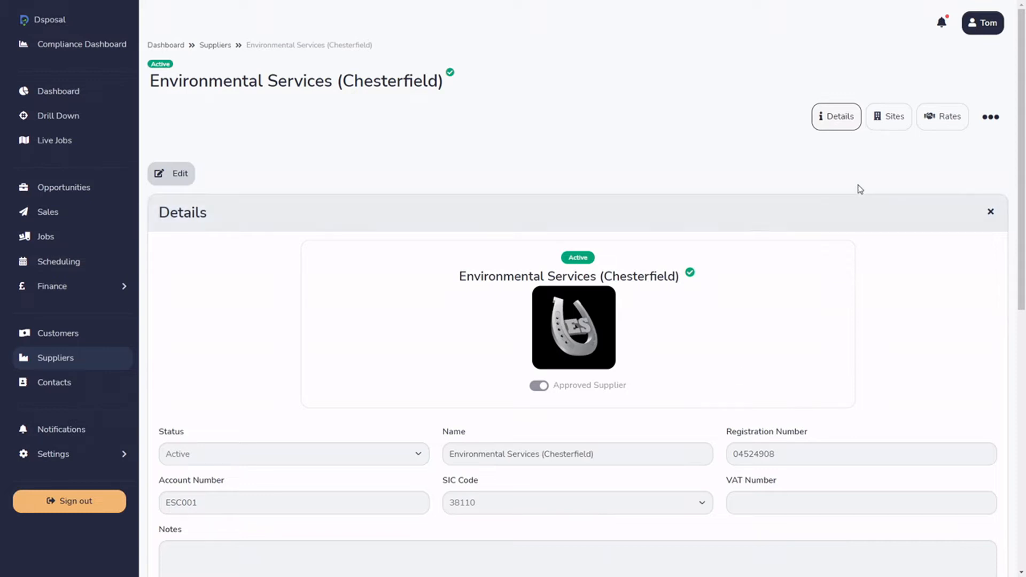
left_click(893, 122)
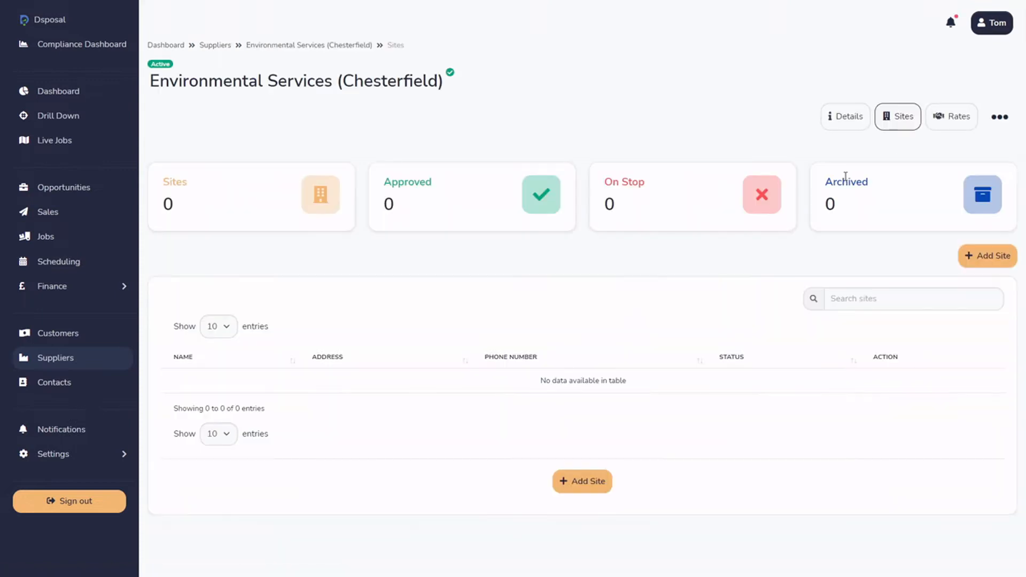
- Start a new site with the horseshoe logo, approved, Active, named after the supplier
left_click(591, 482)
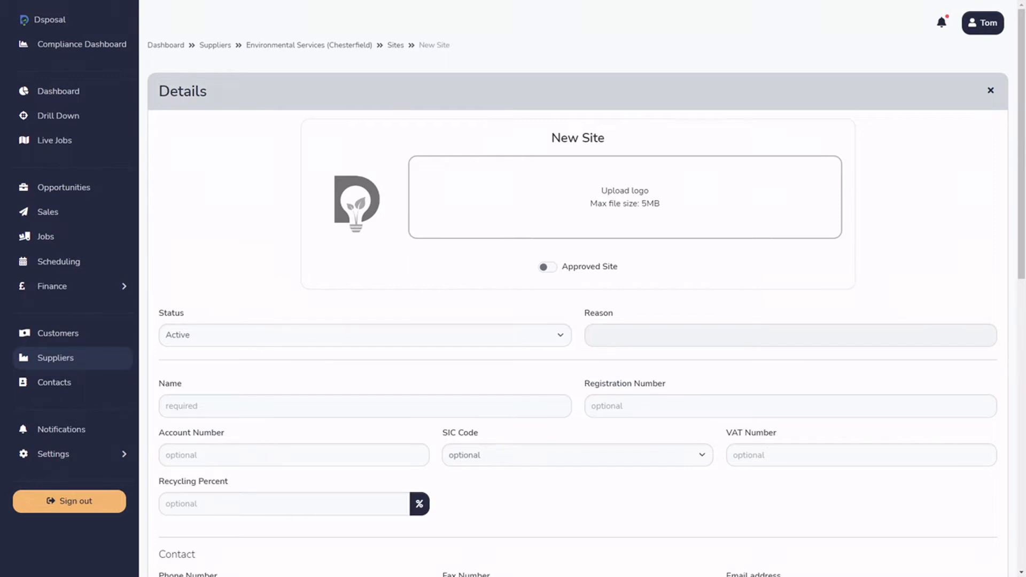
left_click_drag(572, 178, 571, 189)
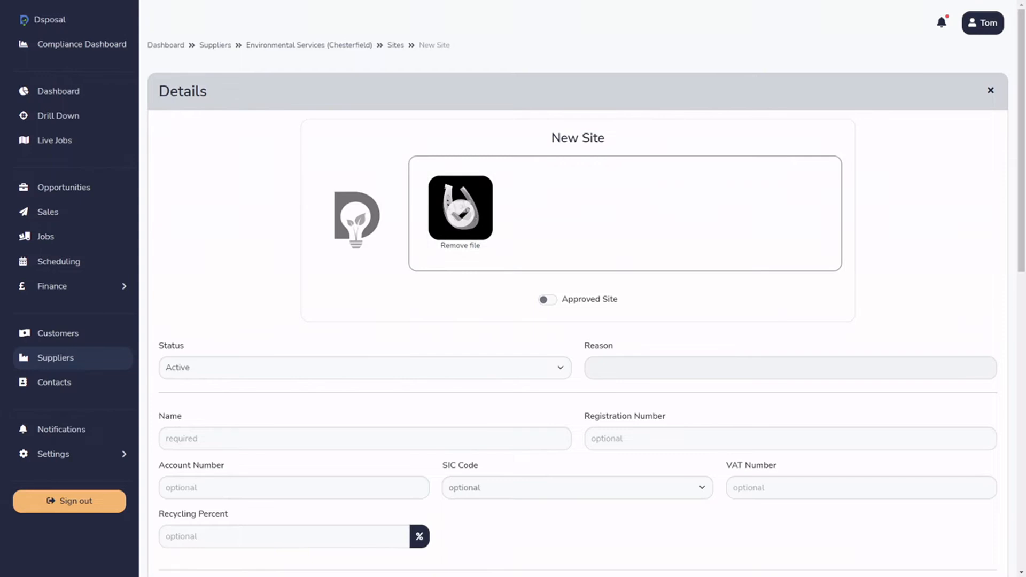
left_click(546, 300)
scroll(548, 320, "down", 3)
left_click(248, 195)
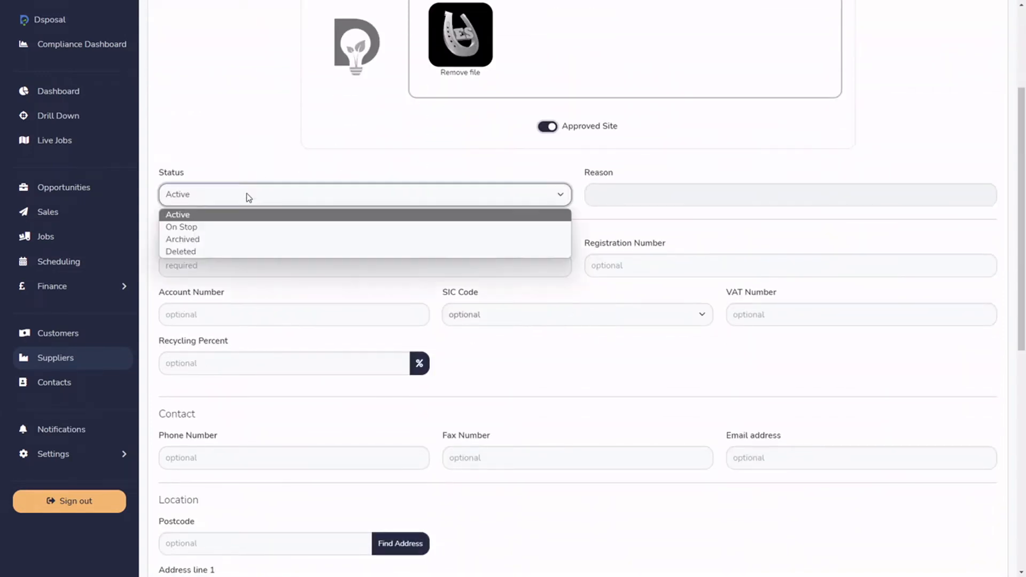
left_click(198, 216)
left_click(269, 265)
type("Environmental Services ")
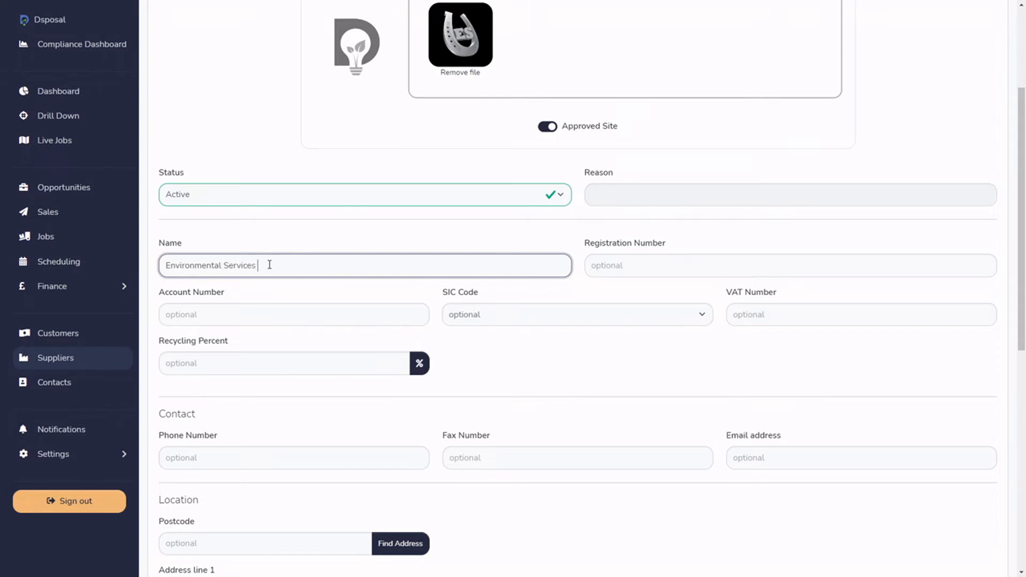
type("(Chesterfield")
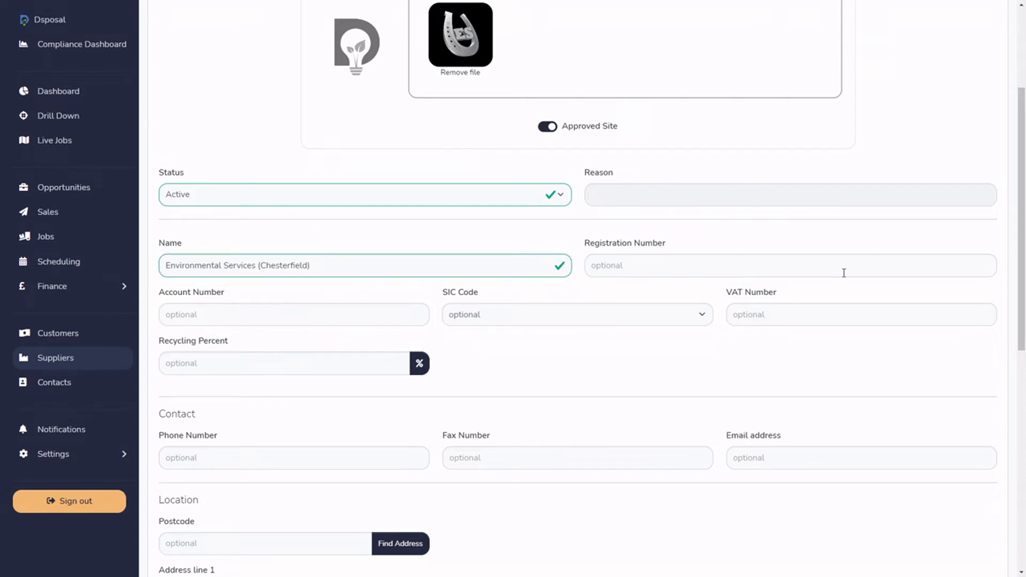
- Give the site the registration number, its account number and SIC code 38110
left_click(602, 274)
type("04524908")
left_click(288, 311)
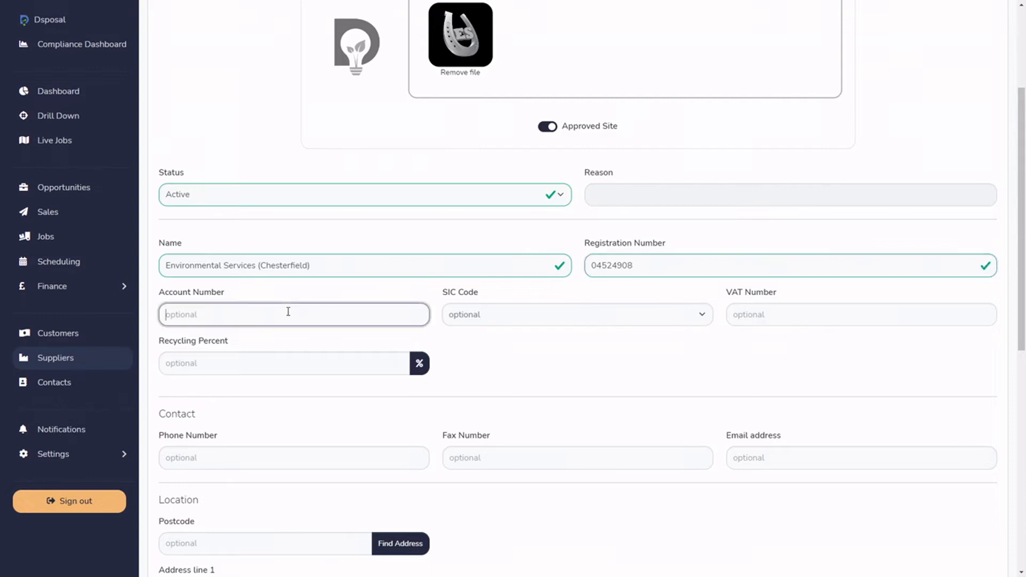
type("ESC001")
left_click(581, 364)
left_click(546, 321)
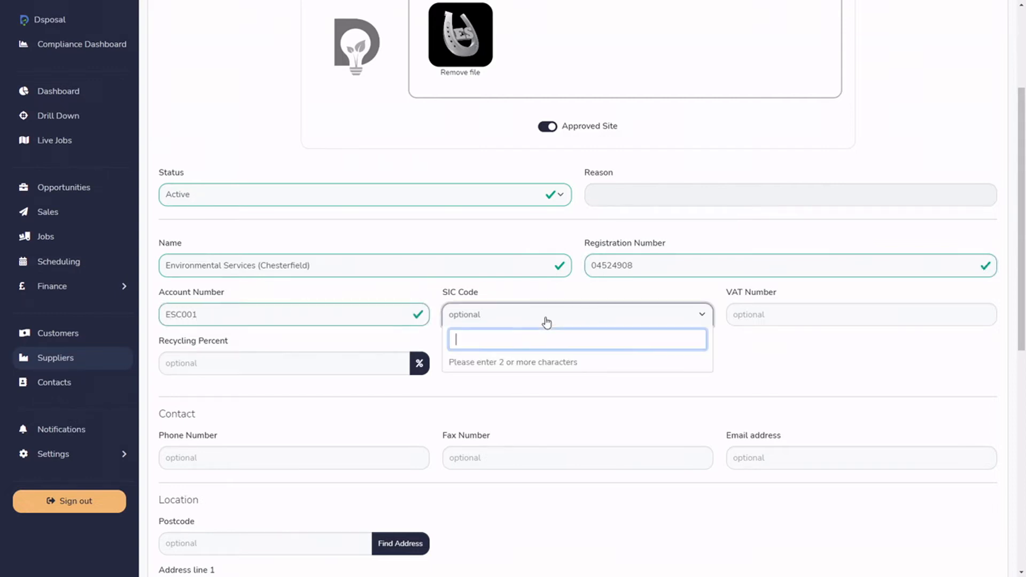
type("38110")
left_click(499, 362)
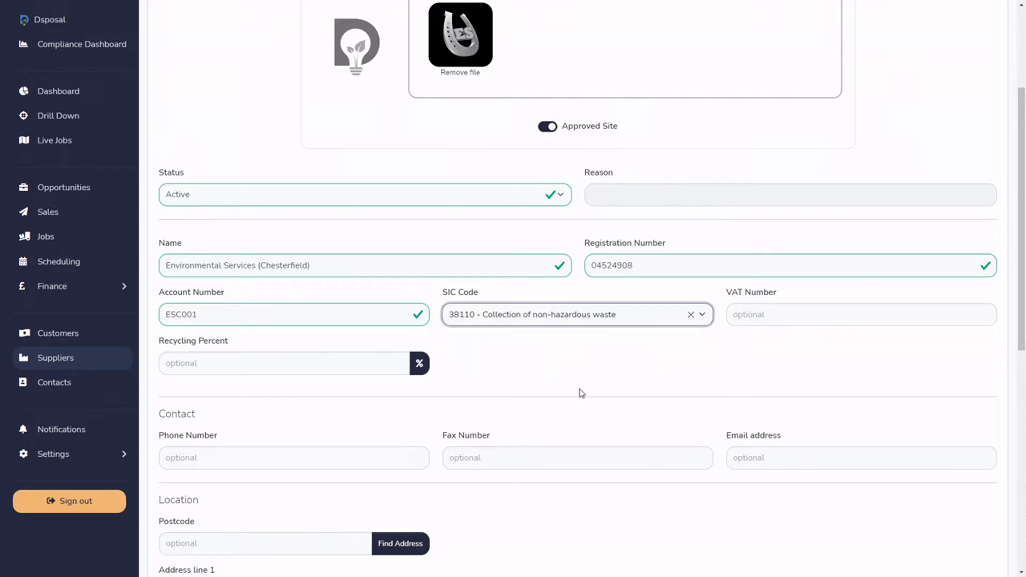
scroll(786, 363, "down", 2)
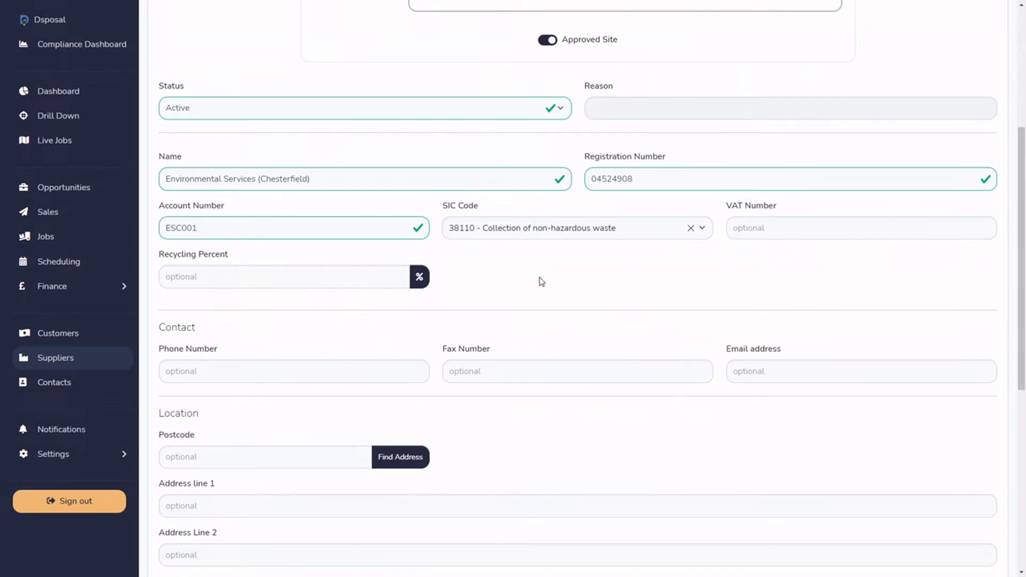
scroll(541, 280, "down", 2)
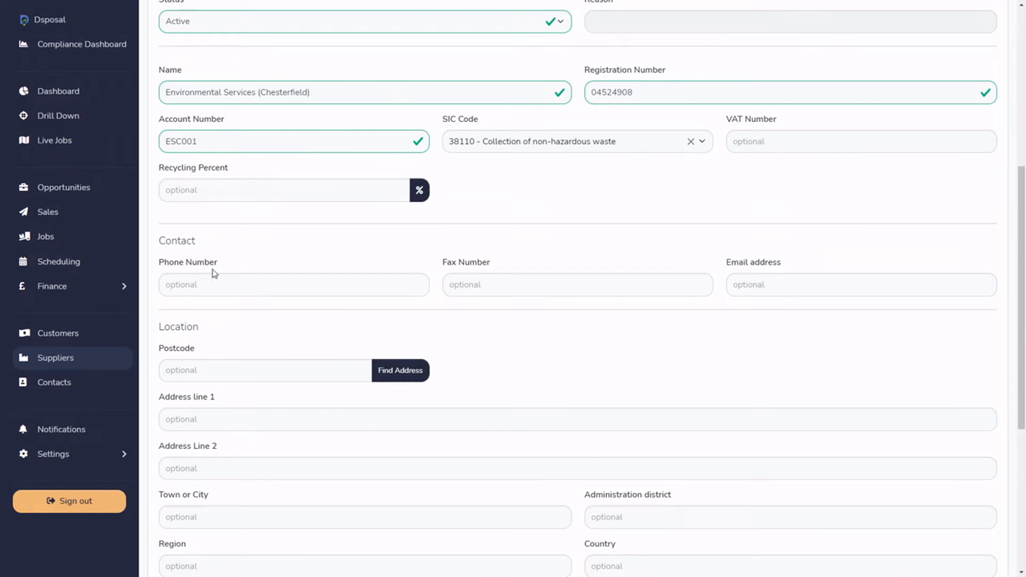
scroll(803, 335, "down", 2)
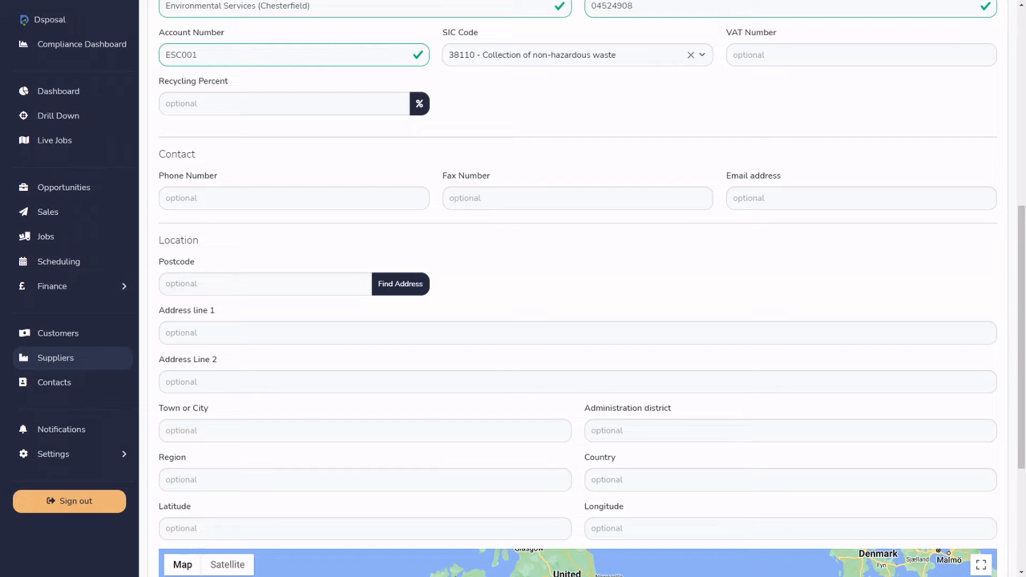
- Fill the site address from its postcode via Environmental Services Ltd, with the street in line 1
left_click(240, 275)
type("S41 7UW")
left_click(213, 312)
left_click(421, 289)
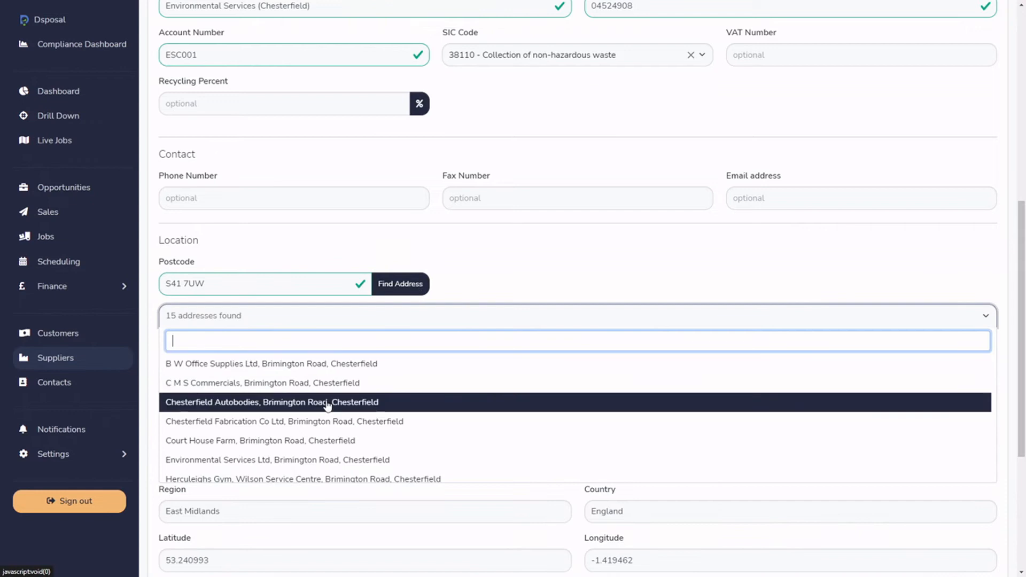
left_click(275, 461)
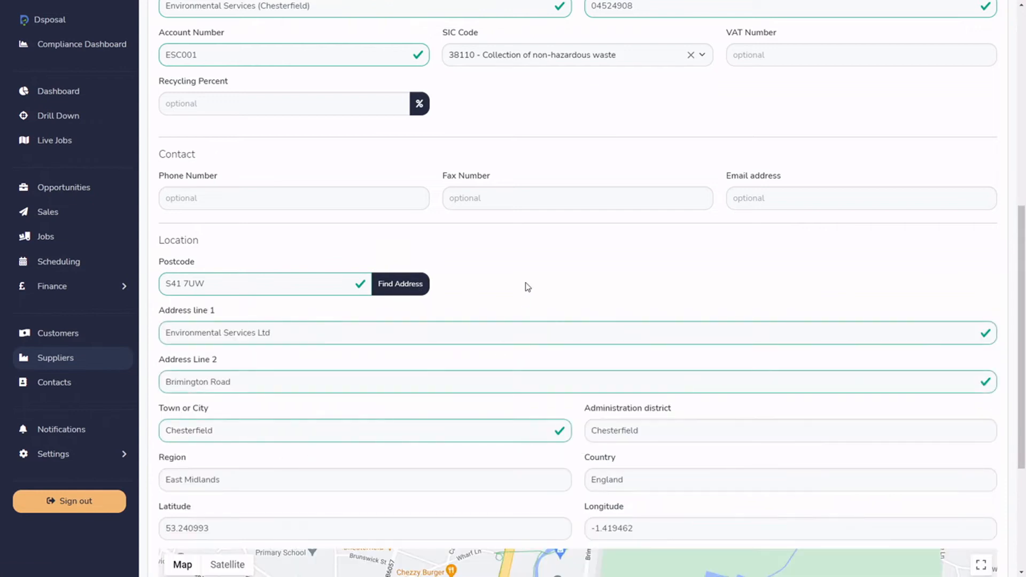
scroll(631, 272, "down", 2)
scroll(633, 270, "down", 2)
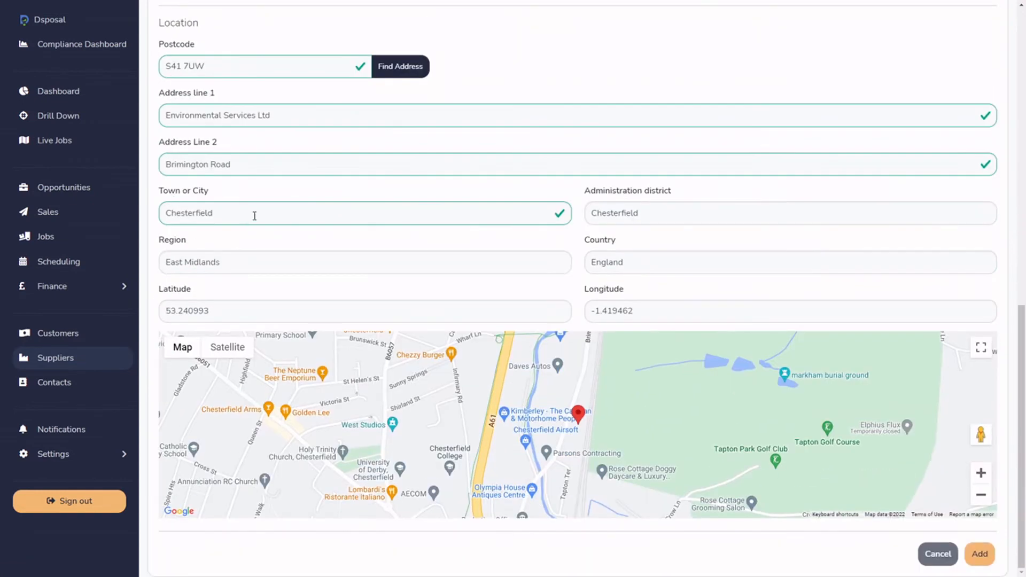
left_click_drag(274, 164, 155, 156)
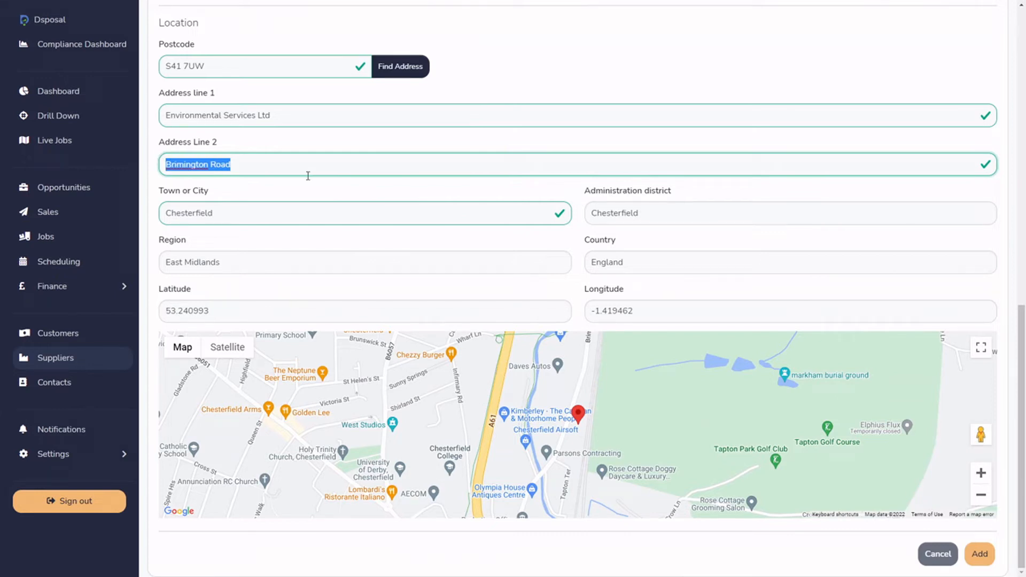
key("ctrl+x")
left_click_drag(294, 115, 160, 115)
key("ctrl+v")
left_click(297, 147)
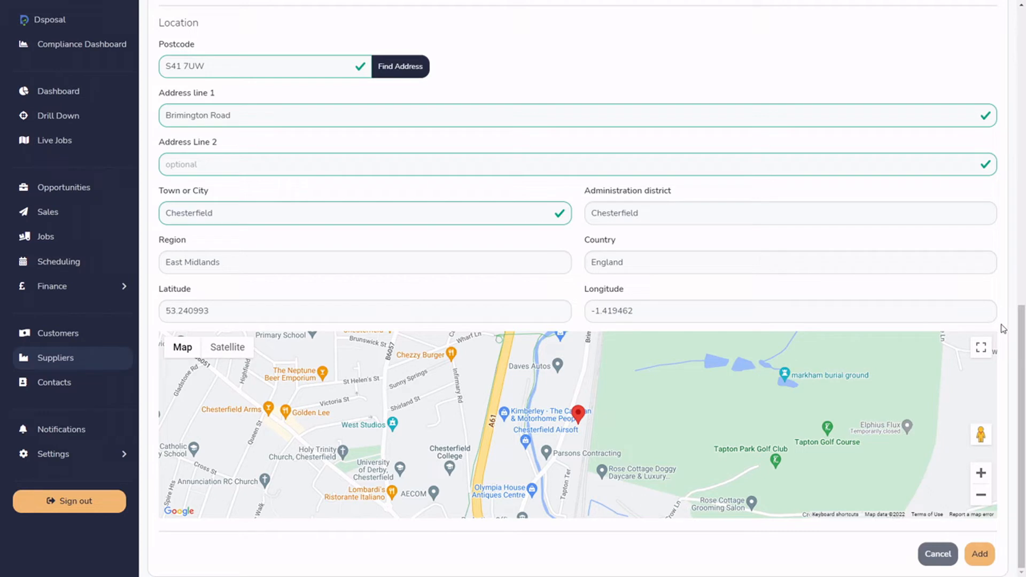
- Drag the site marker onto the warehouse roof by Brimington Road on the satellite map
left_click(981, 349)
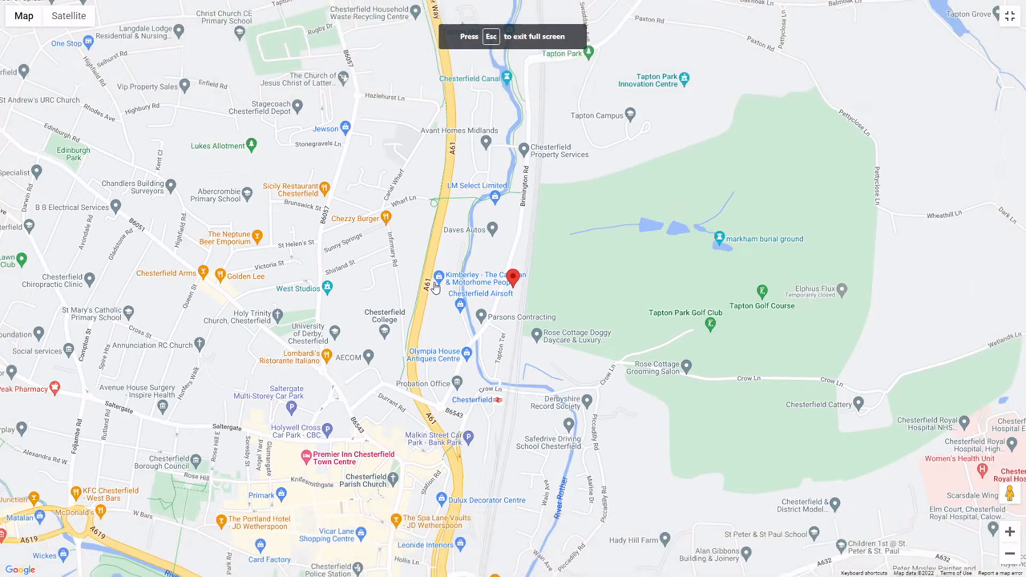
scroll(507, 319, "up", 3)
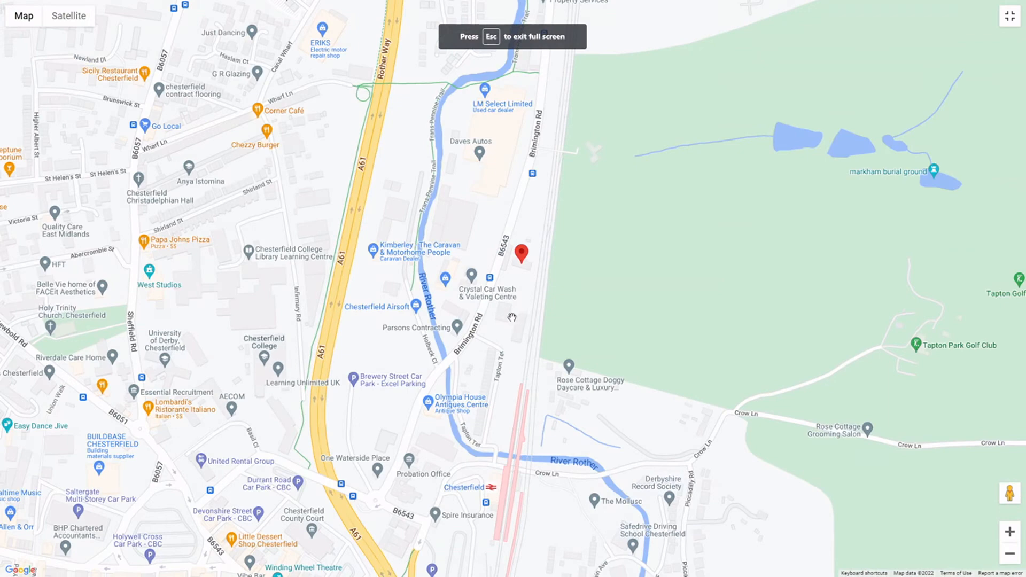
scroll(510, 318, "up", 2)
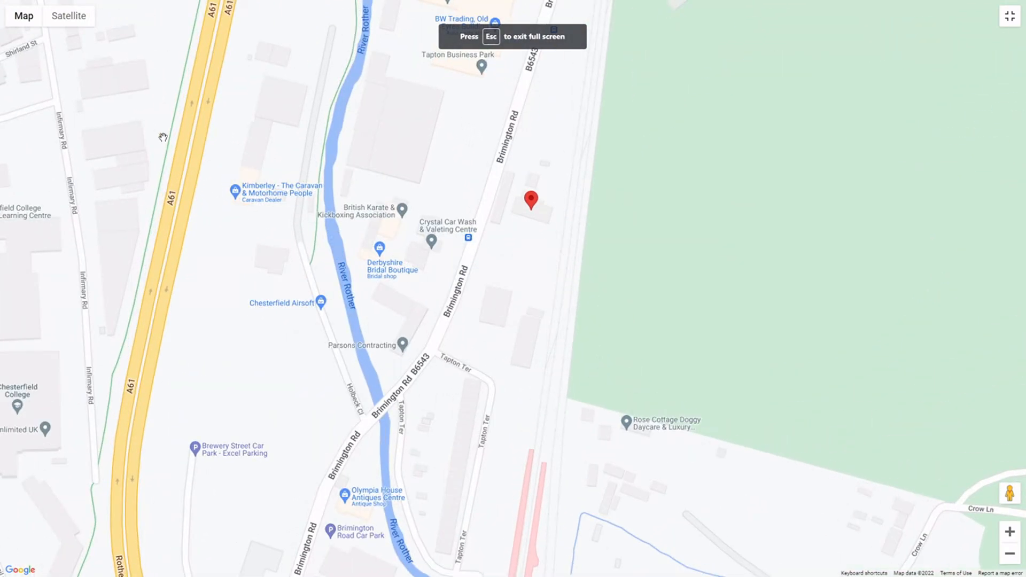
left_click(65, 22)
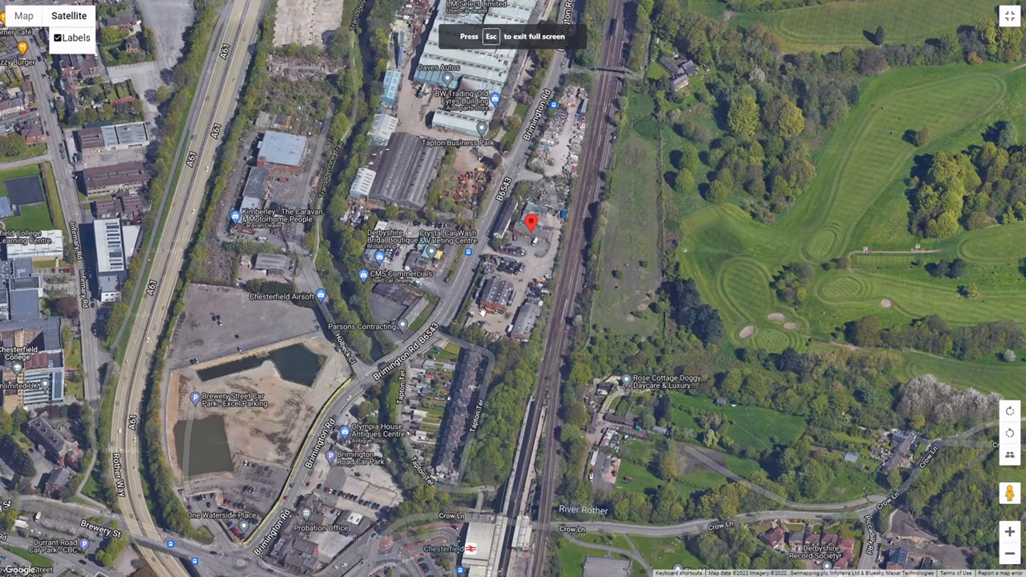
scroll(550, 170, "up", 3)
scroll(551, 170, "down", 3)
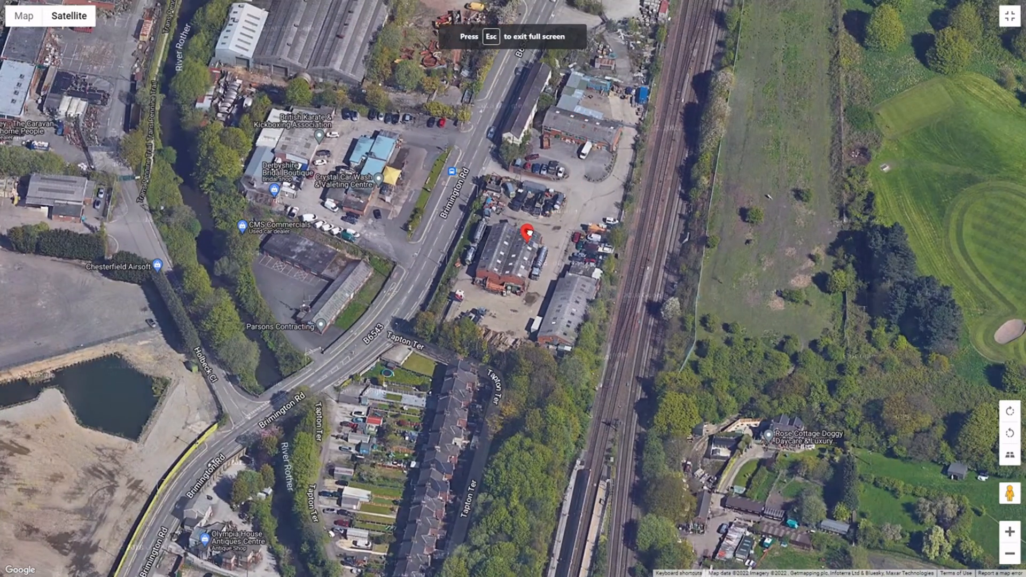
left_click_drag(523, 239, 514, 237)
left_click(1010, 17)
- Save the new site and open Environmental Services (Chesterfield) from the Suppliers list
left_click(979, 554)
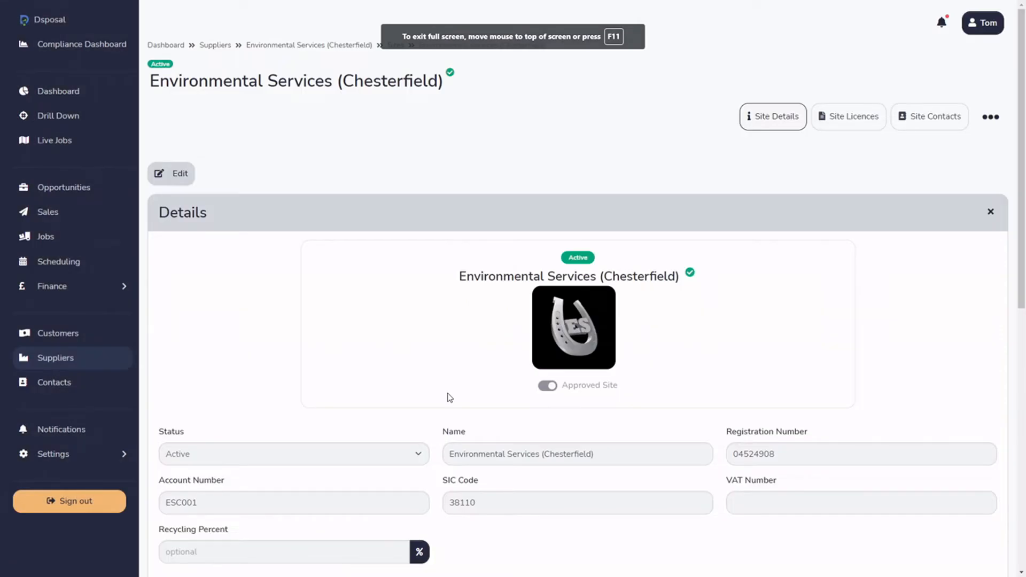
left_click(215, 45)
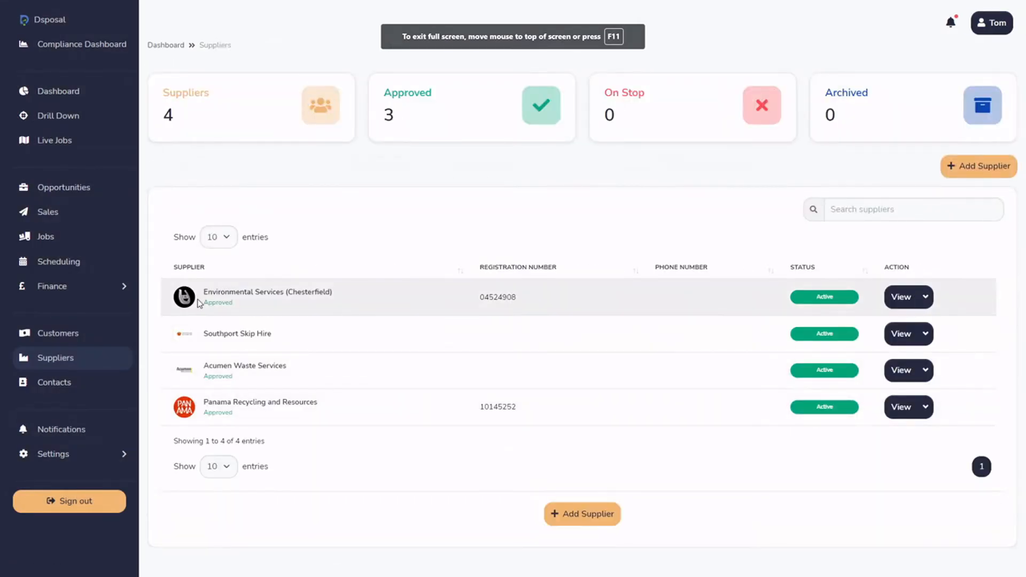
left_click_drag(207, 292, 336, 298)
left_click(318, 311)
left_click(902, 297)
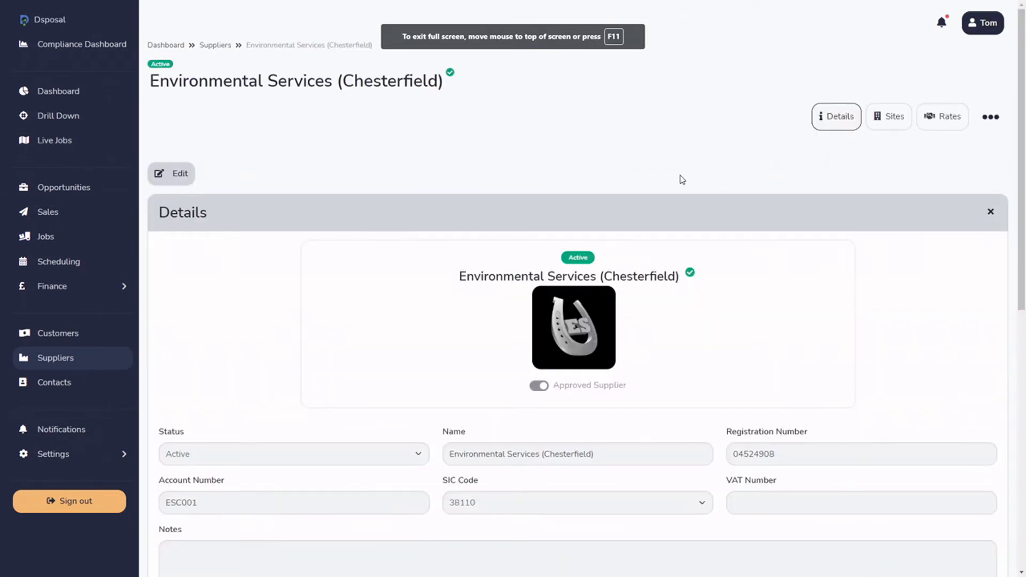
- Switch the supplier page to its Summary view showing 1 site on the map
scroll(802, 267, "down", 2)
scroll(906, 188, "up", 2)
left_click(992, 117)
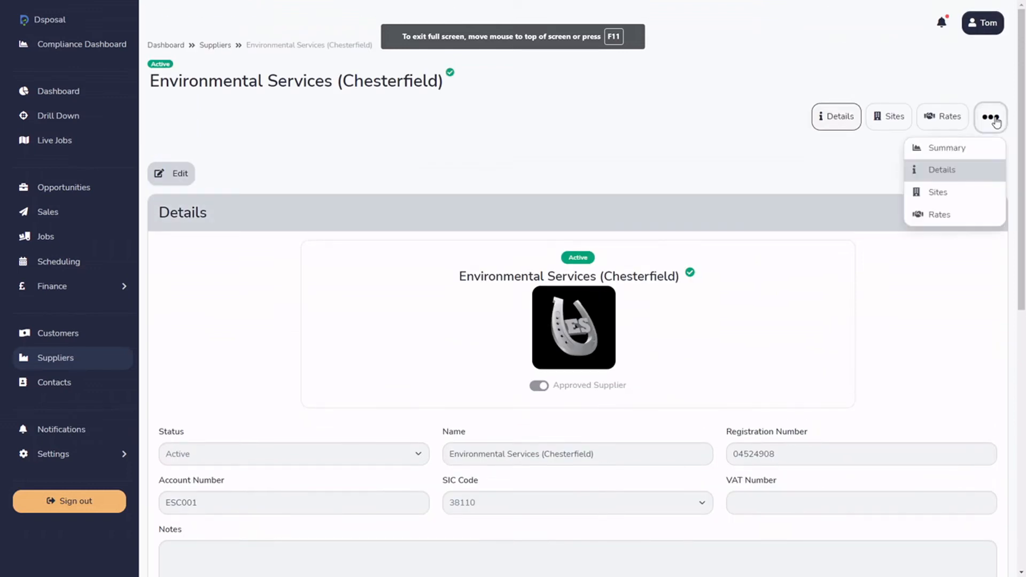
left_click(913, 147)
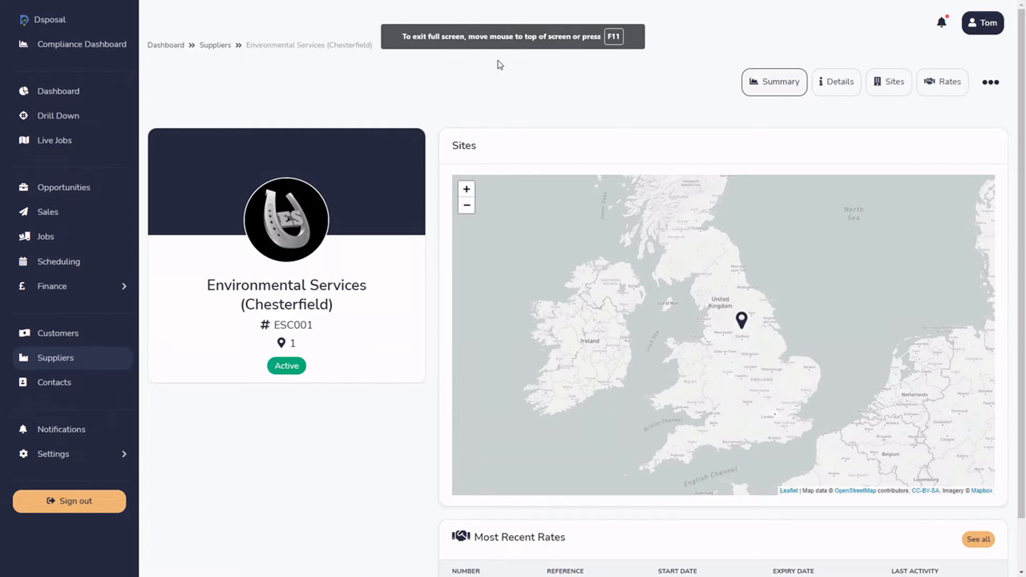
scroll(429, 316, "down", 1)
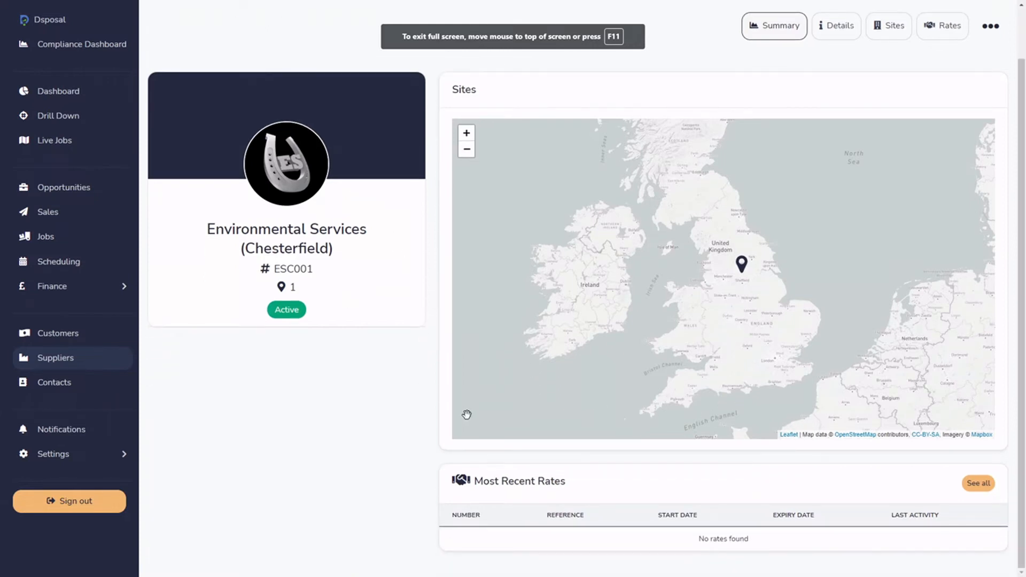
scroll(800, 298, "up", 1)
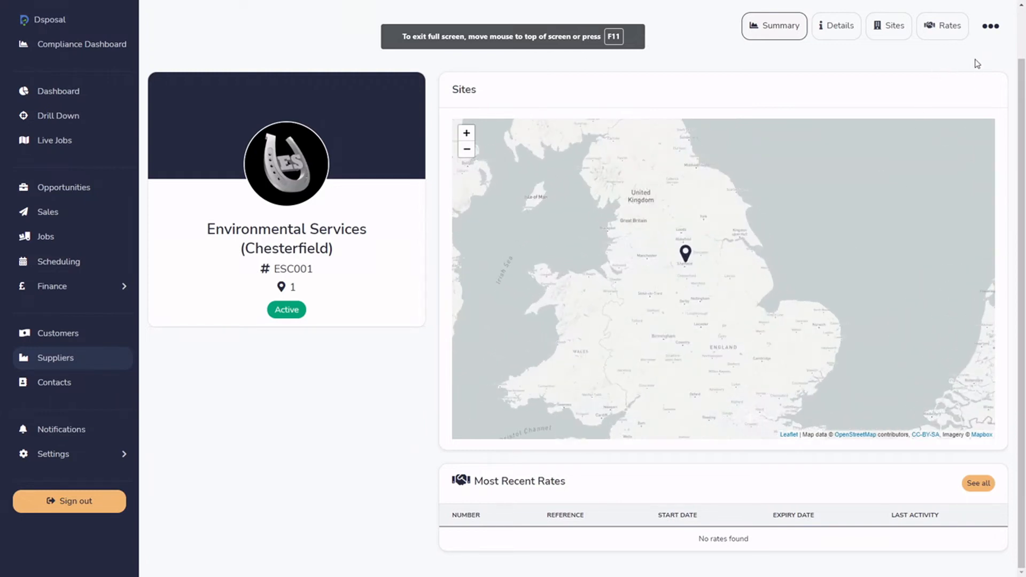
scroll(977, 64, "up", 1)
left_click(990, 89)
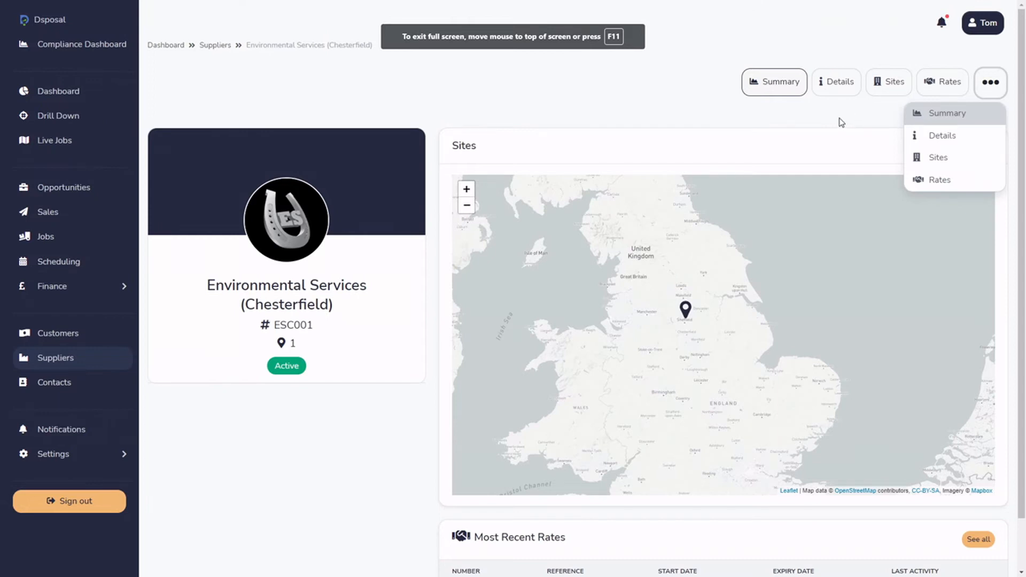
left_click(855, 113)
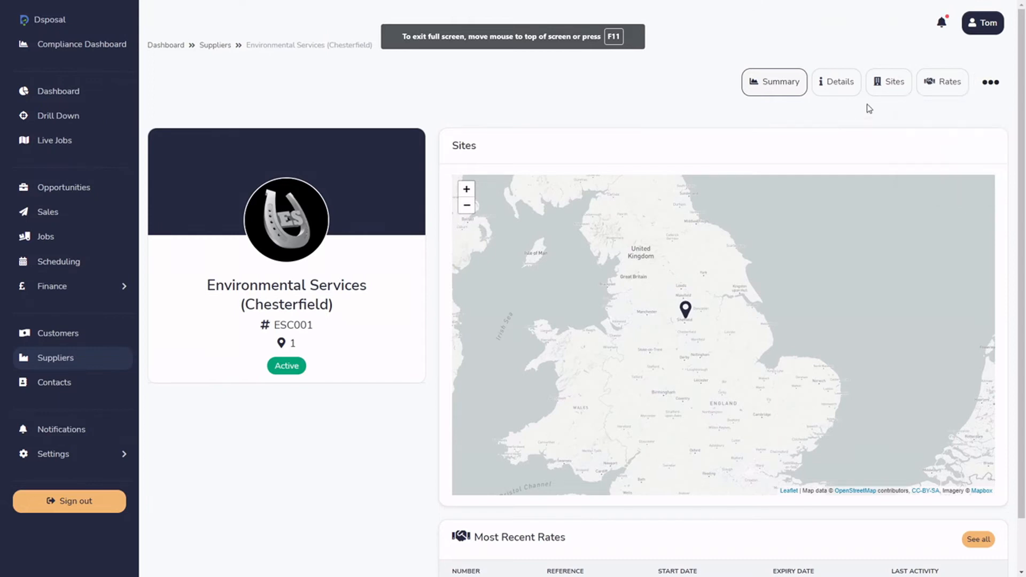
- Browse a blank New Rate Card from the Rates tab, then return unsaved to the supplier
left_click(939, 83)
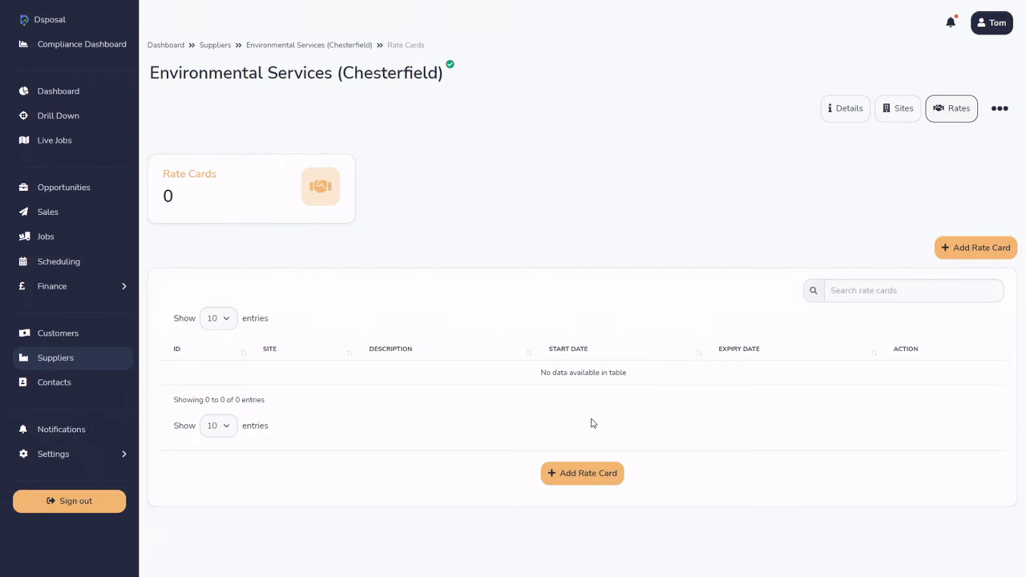
left_click(591, 474)
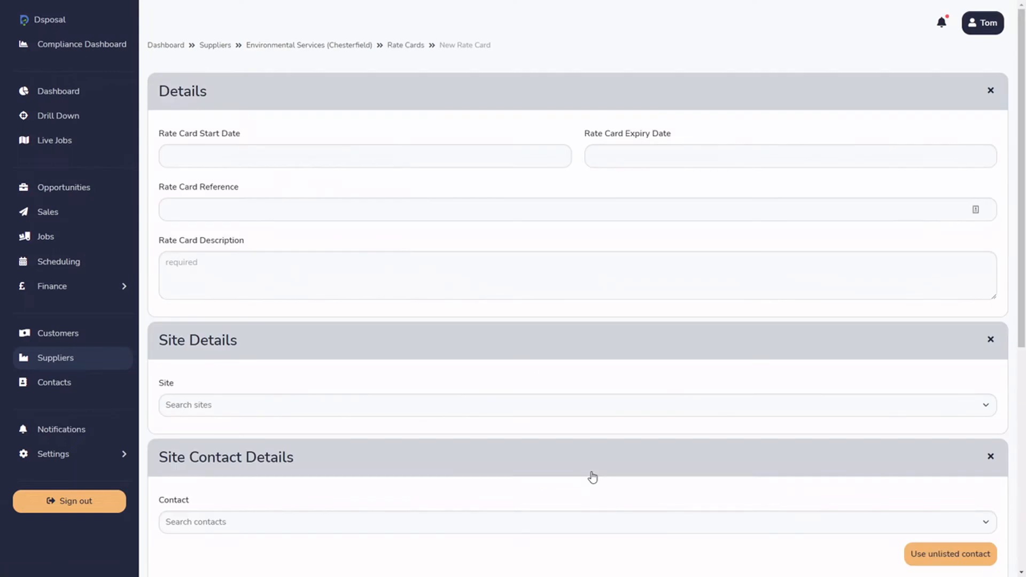
scroll(516, 286, "down", 3)
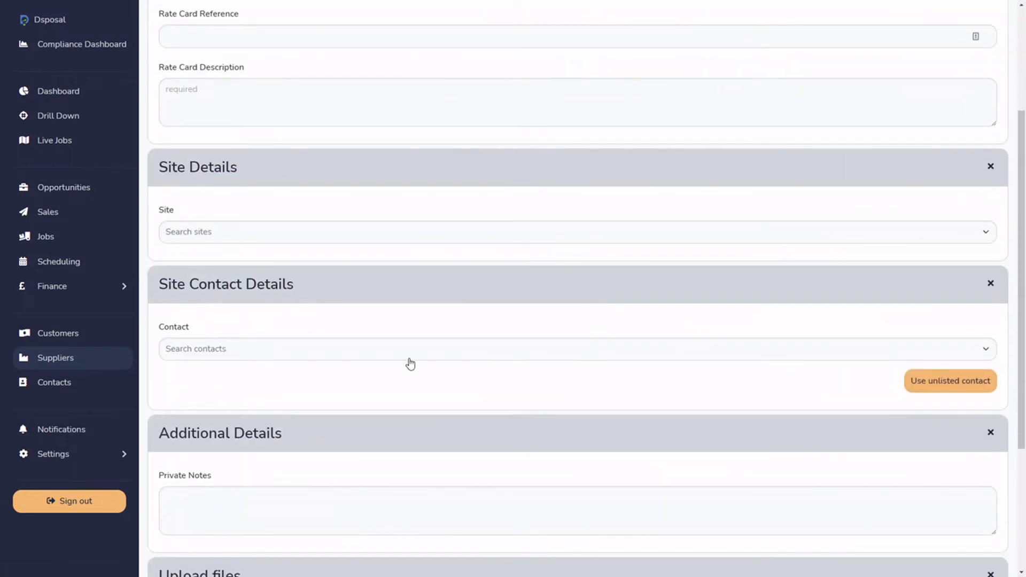
scroll(410, 364, "down", 4)
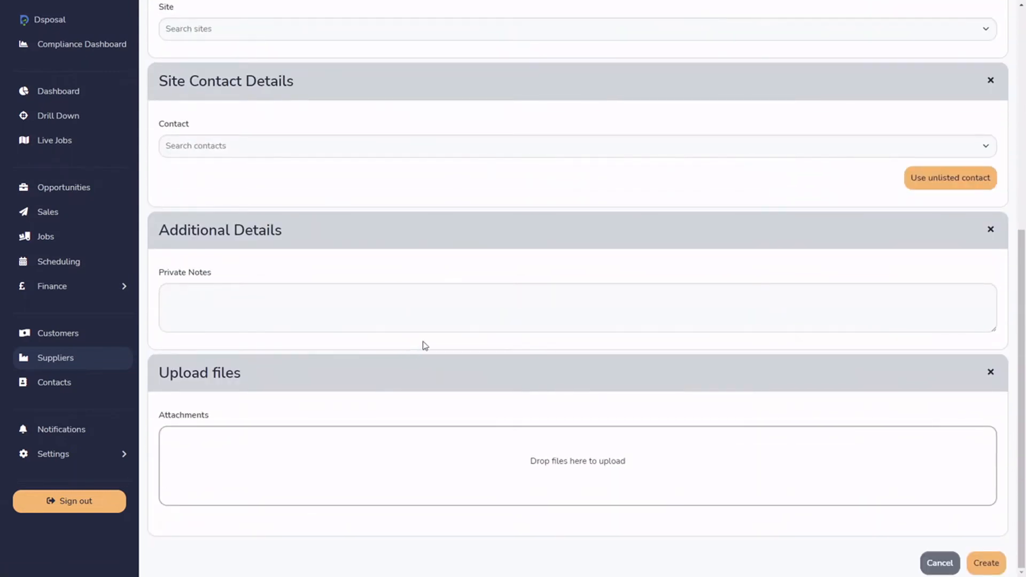
scroll(550, 468, "up", 2)
scroll(550, 467, "up", 5)
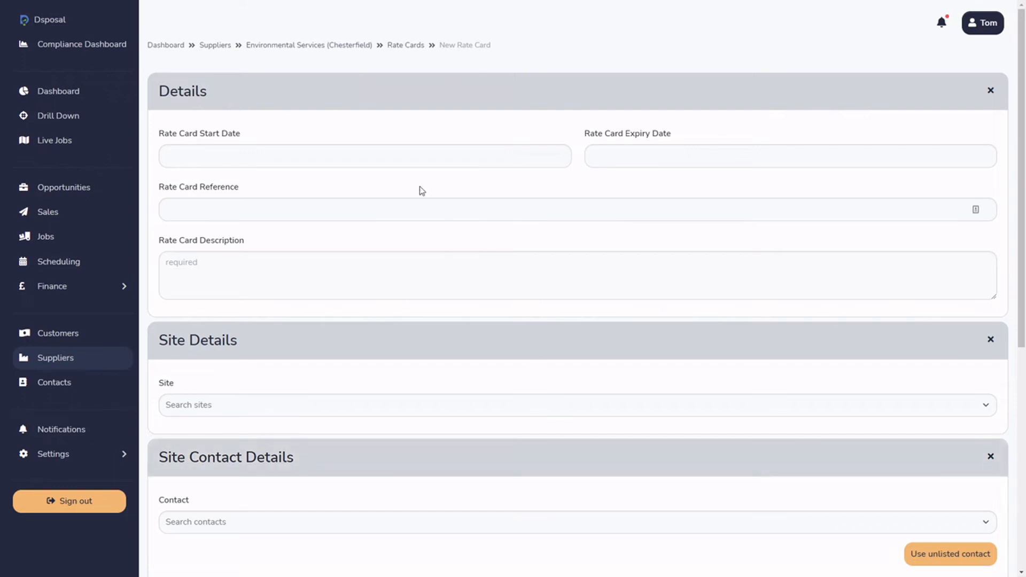
left_click(337, 46)
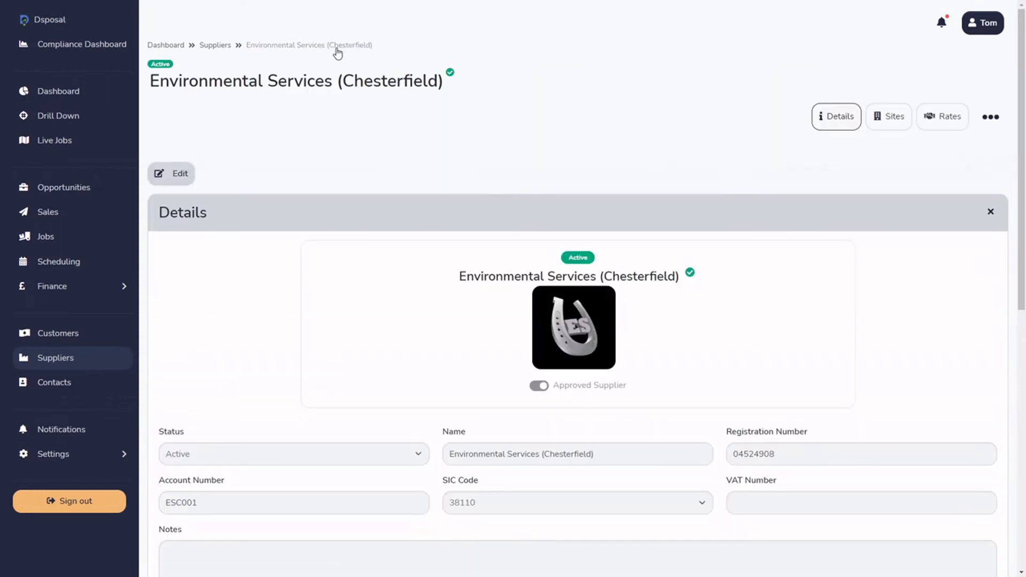
- Open the Environmental Services (Chesterfield) site from the supplier's Sites and show its Site Licences list, currently empty
left_click(891, 121)
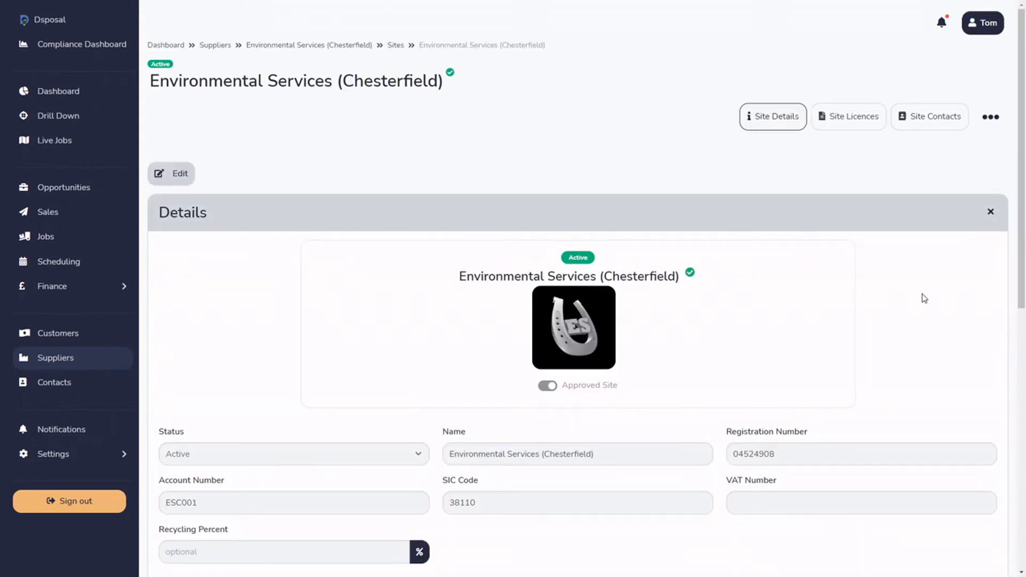
left_click(859, 128)
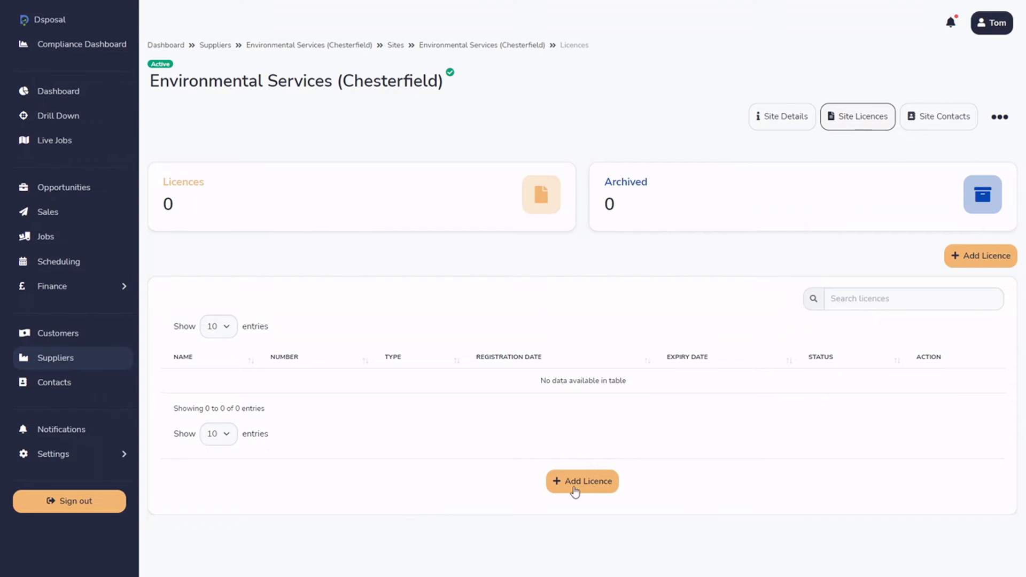
- Add licence CBDU228913 to the site by looking up its registration number and saving
left_click(590, 483)
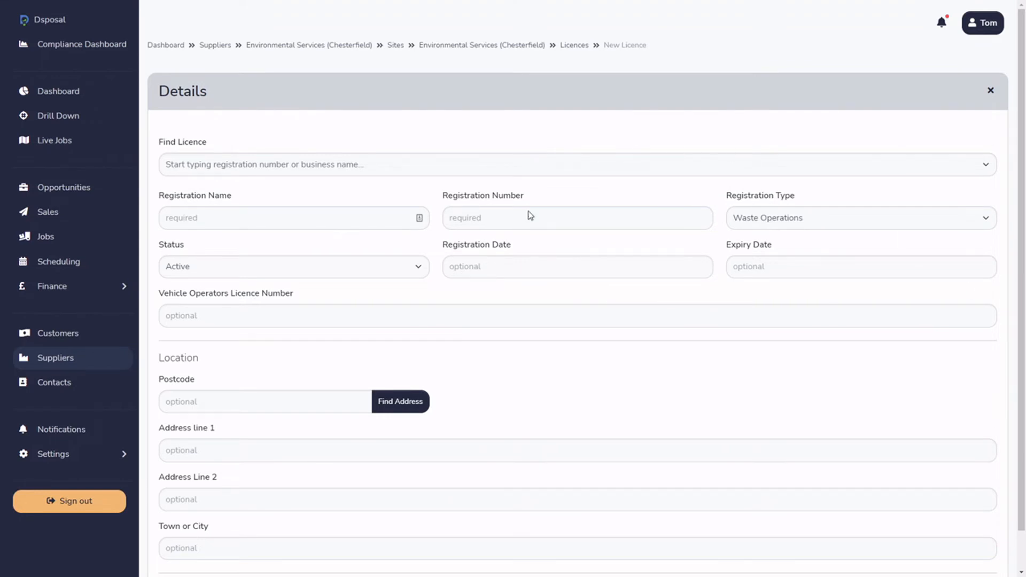
left_click(297, 170)
key("ctrl+v")
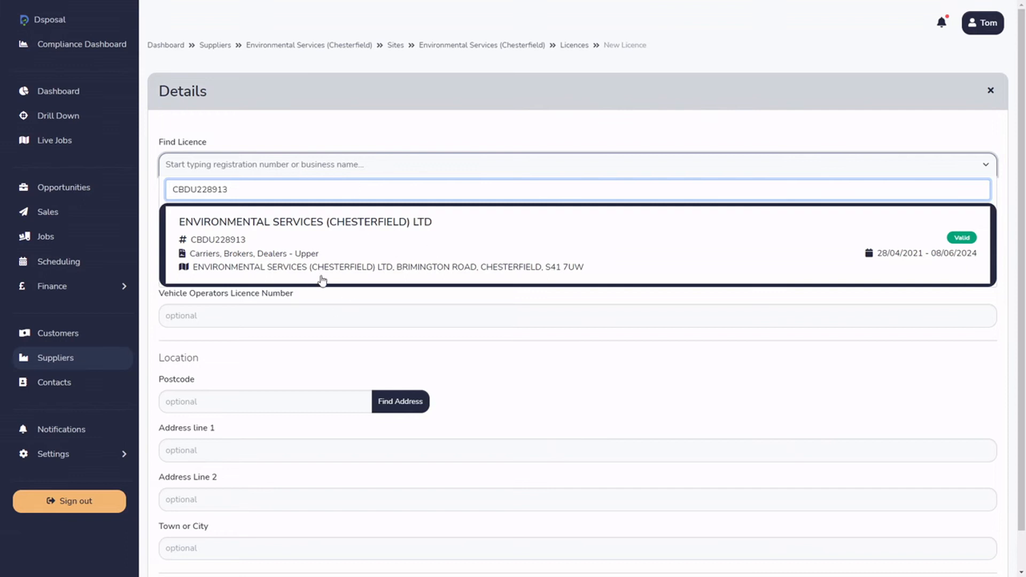
left_click(656, 261)
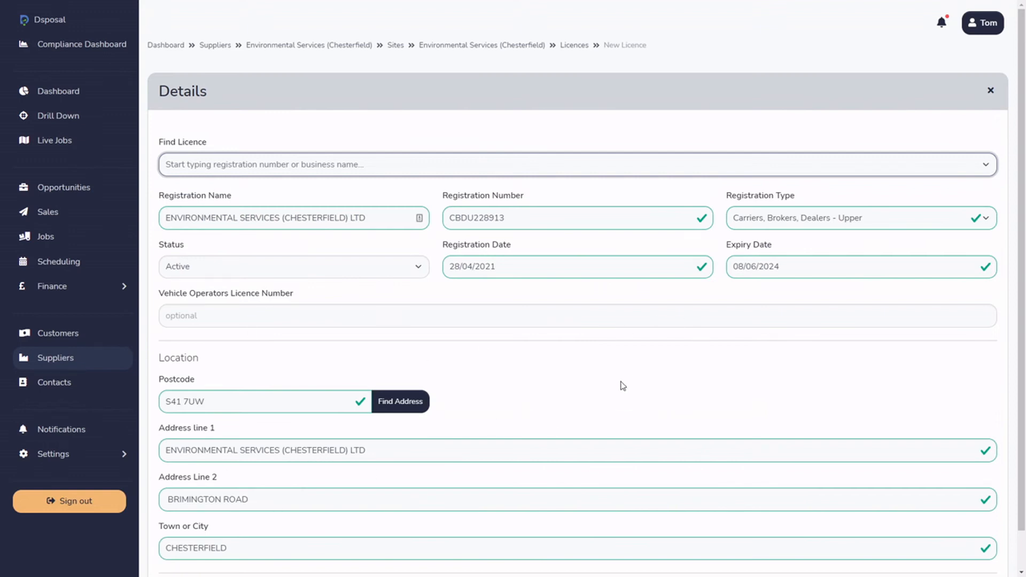
scroll(621, 385, "down", 2)
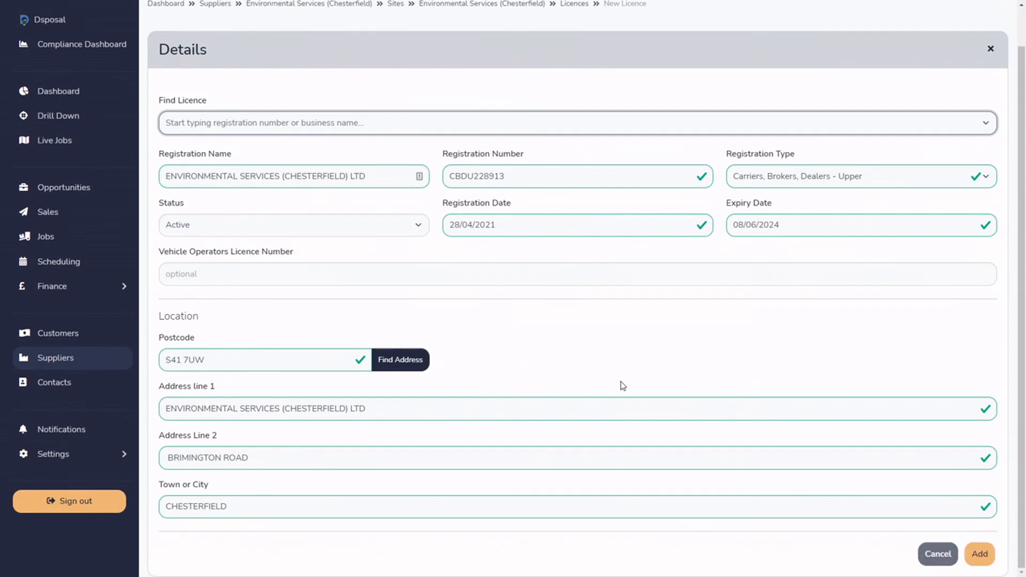
left_click(979, 554)
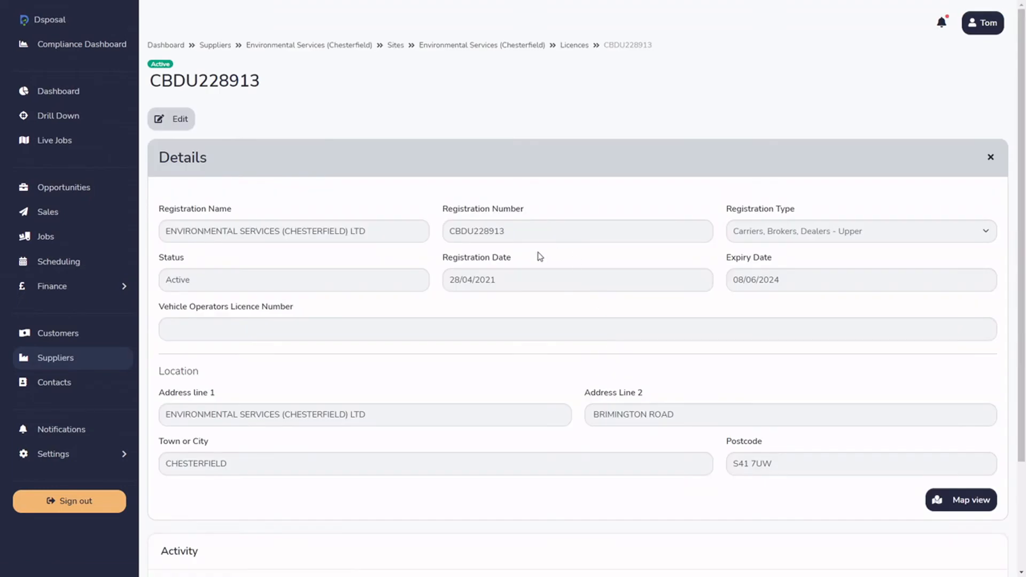
- Return to the site's Licences list and highlight the Carriers, Brokers, Dealers - Upper licence type
scroll(538, 258, "down", 3)
scroll(538, 258, "up", 3)
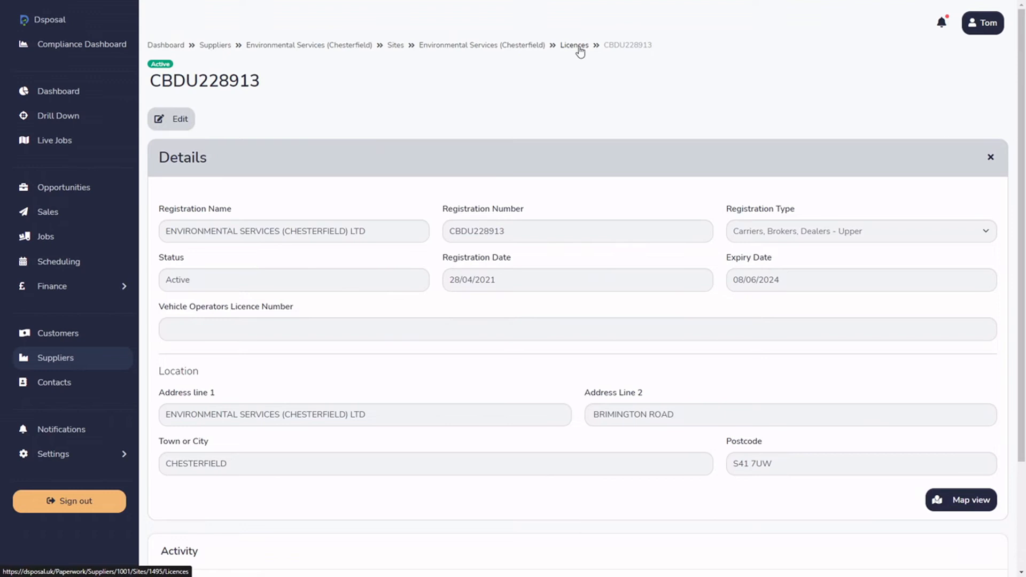
left_click(577, 46)
left_click_drag(499, 389, 598, 444)
left_click(604, 445)
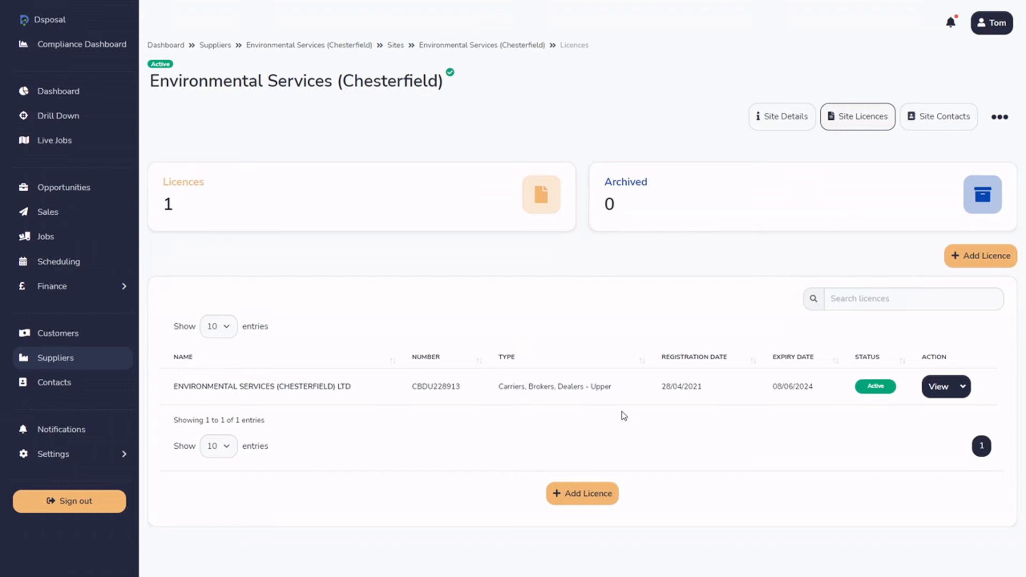
- Look up WEX262172 in the licence register and save it as the site's second licence
left_click(589, 493)
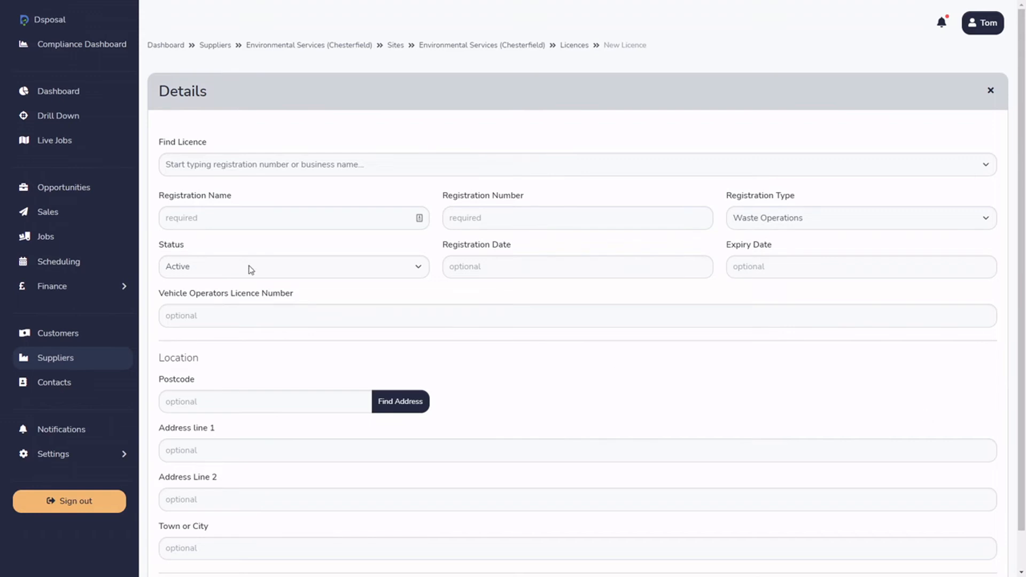
left_click(276, 170)
key("ctrl+v")
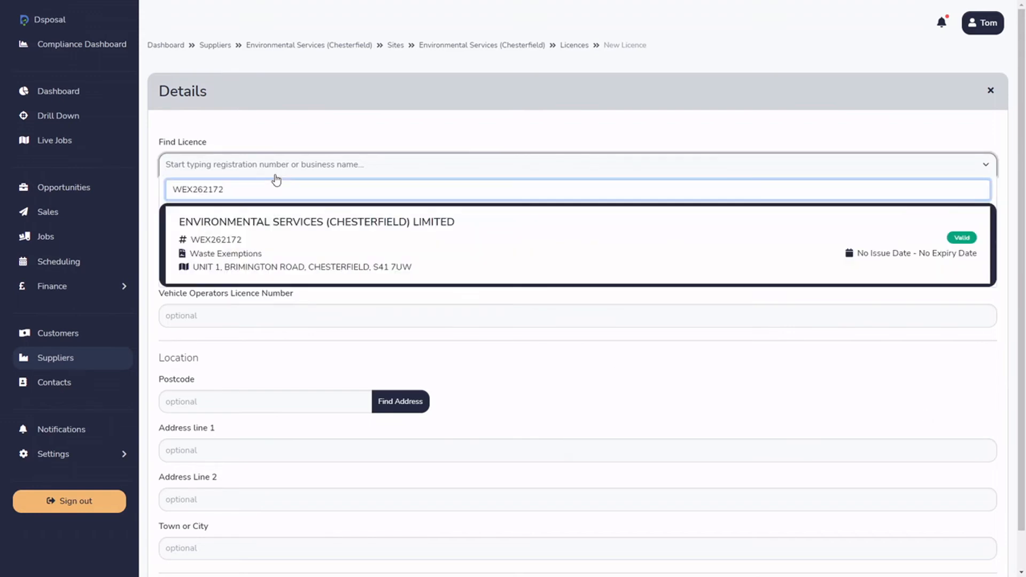
left_click(511, 259)
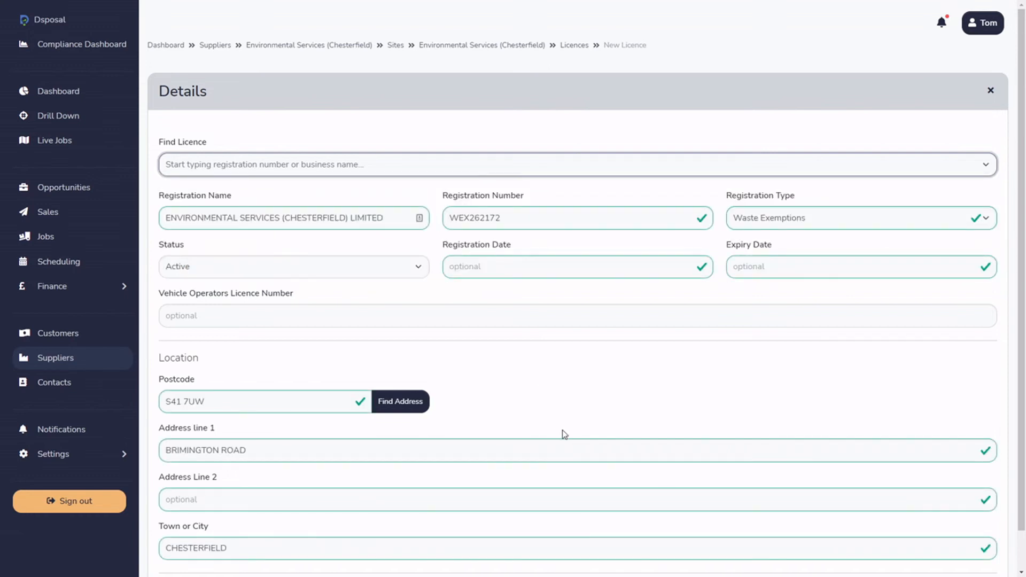
scroll(575, 374, "down", 1)
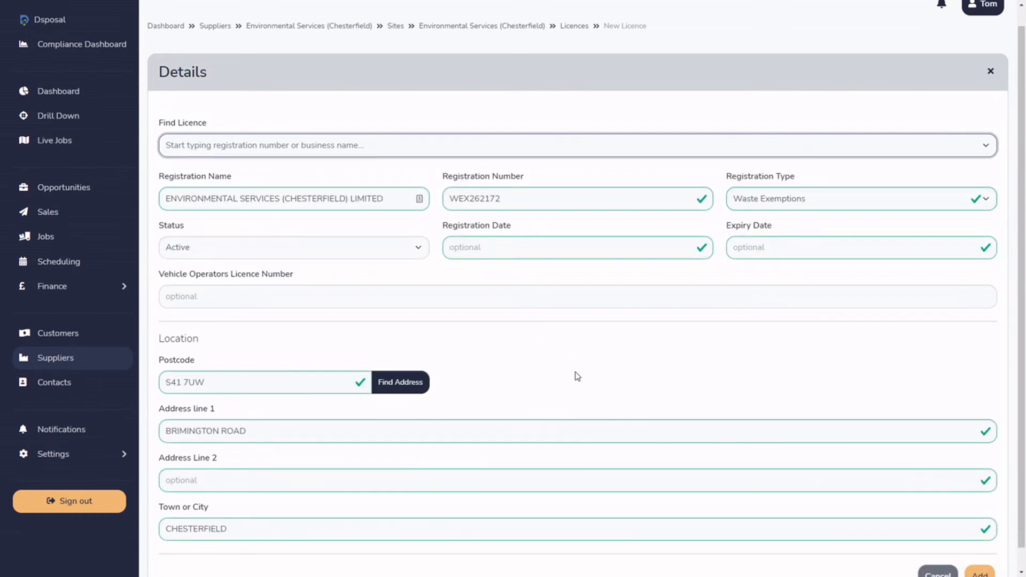
left_click(980, 556)
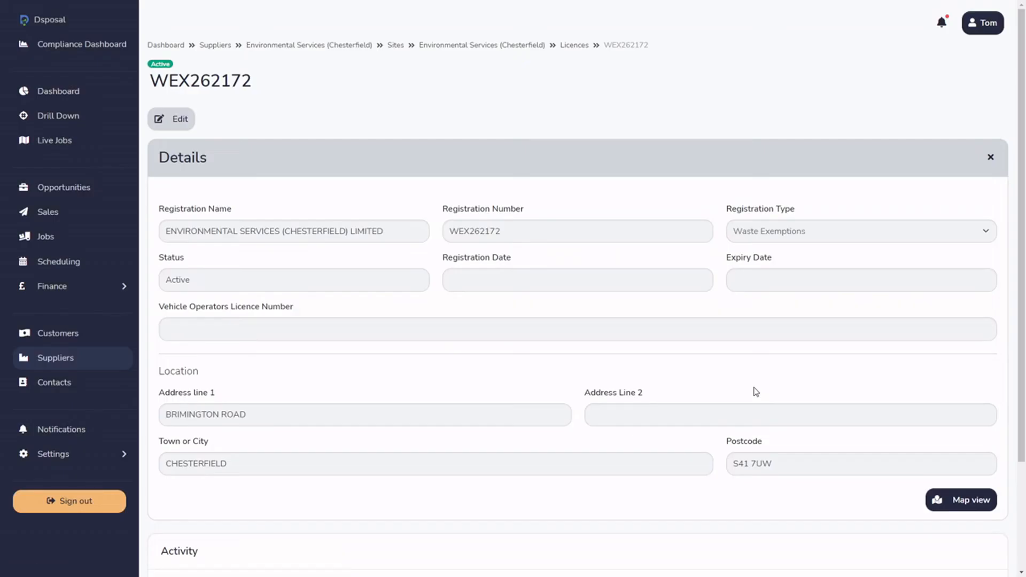
- Back on the Licences list, highlight CBDU228913 and both licence types, Waste Exemptions and Carriers, Brokers, Dealers
left_click(578, 45)
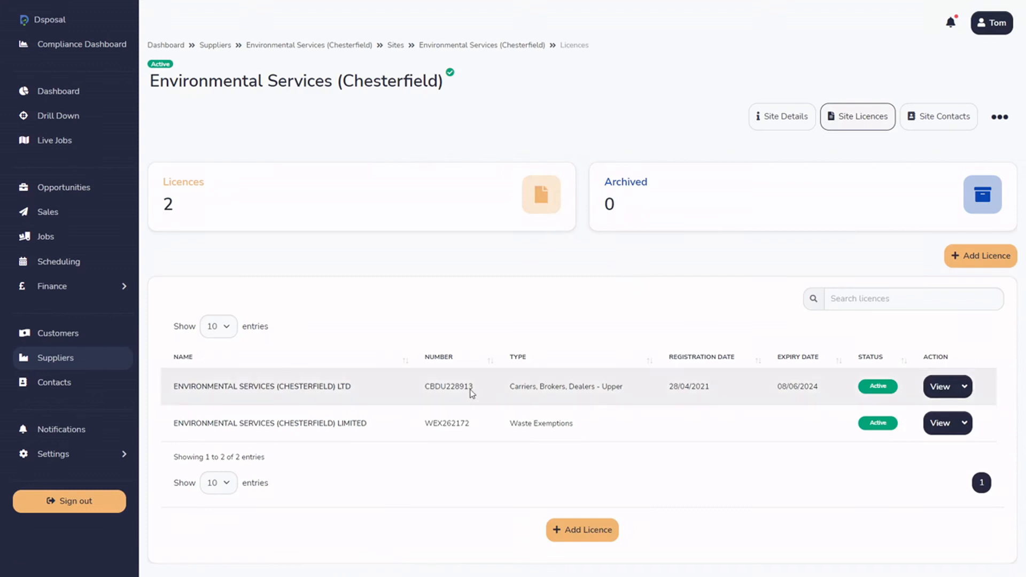
left_click_drag(430, 386, 473, 386)
left_click_drag(509, 424, 574, 424)
left_click(731, 498)
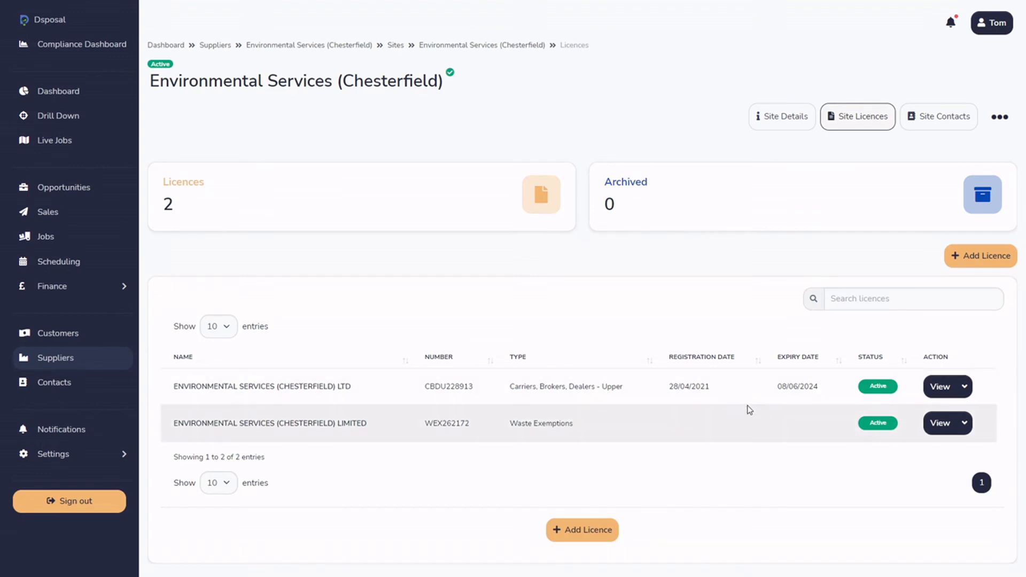
left_click_drag(497, 386, 594, 390)
left_click(756, 385)
left_click(986, 126)
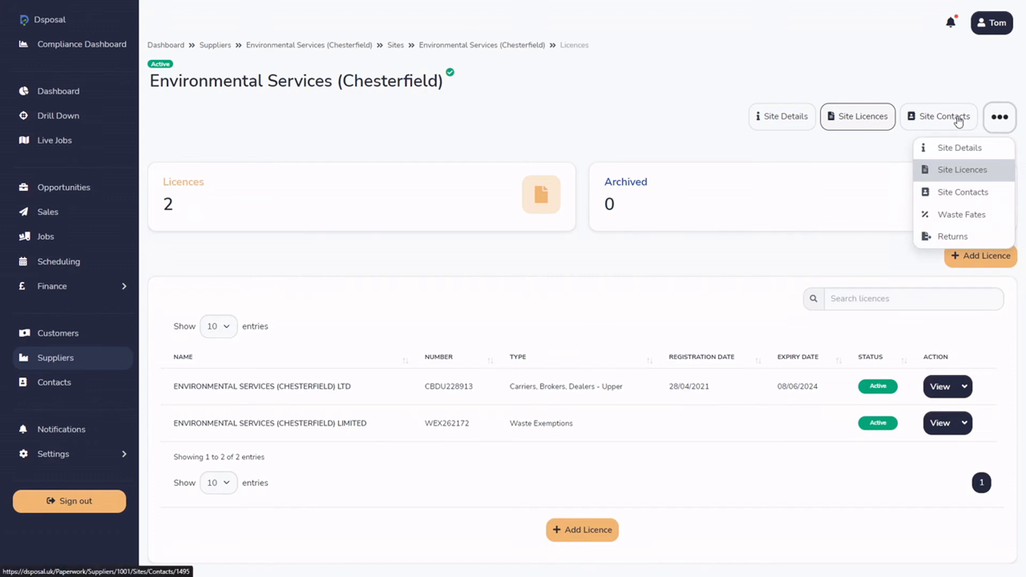
- View the site's contacts, then go to Waste Fates and close the waste type picker without adding Mineral Oils
left_click(959, 121)
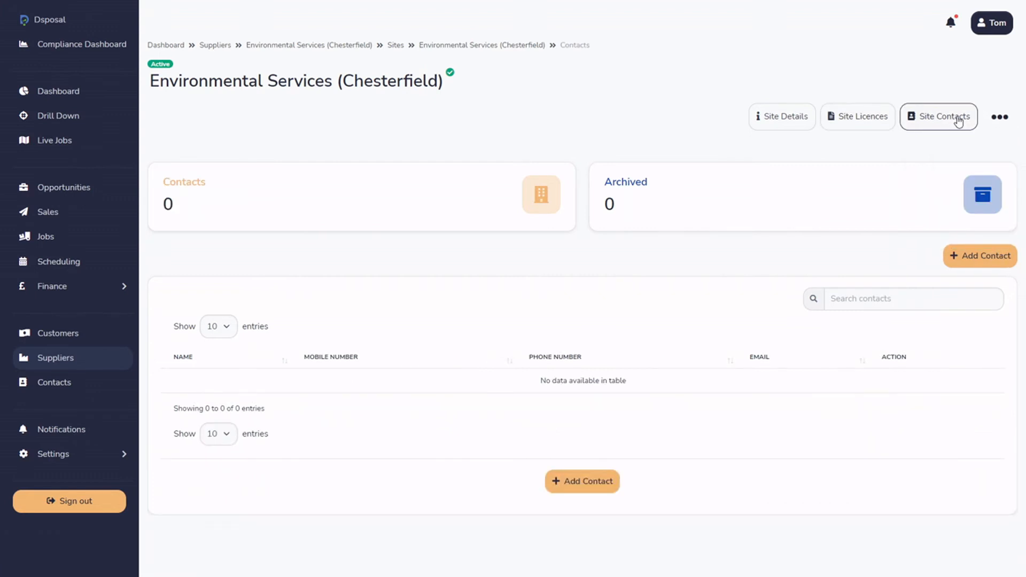
left_click(994, 121)
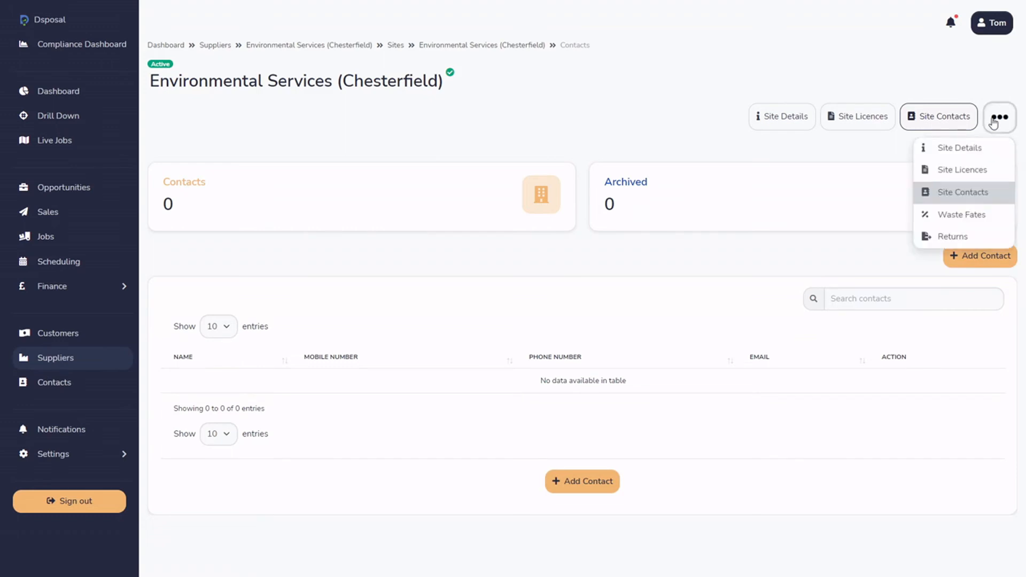
left_click(961, 215)
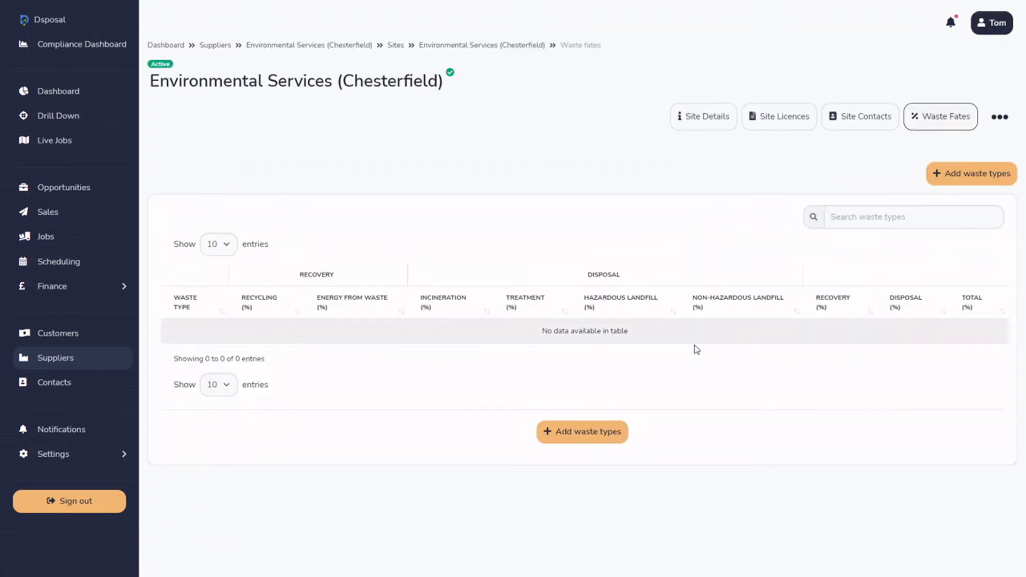
left_click(604, 431)
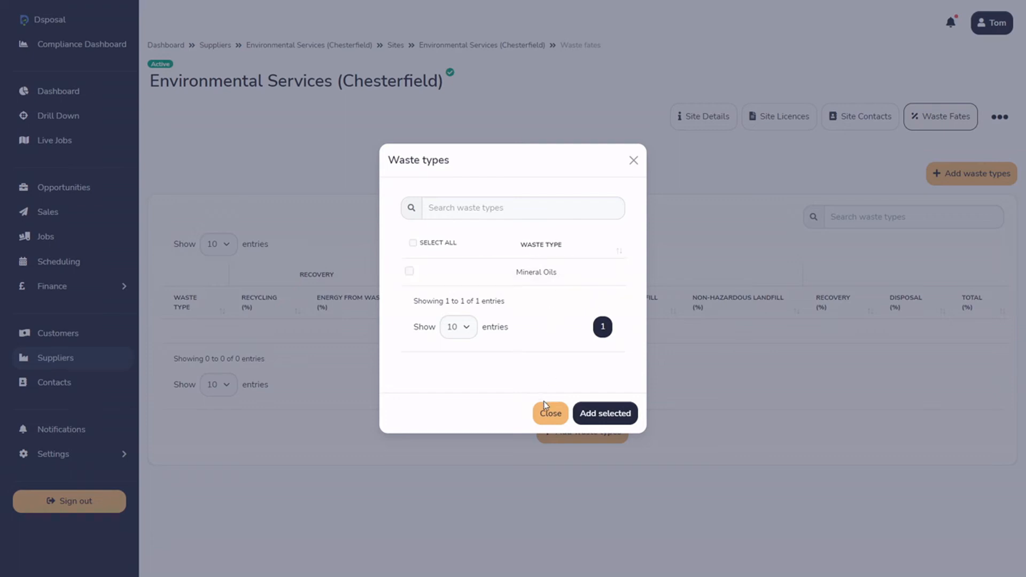
left_click(554, 419)
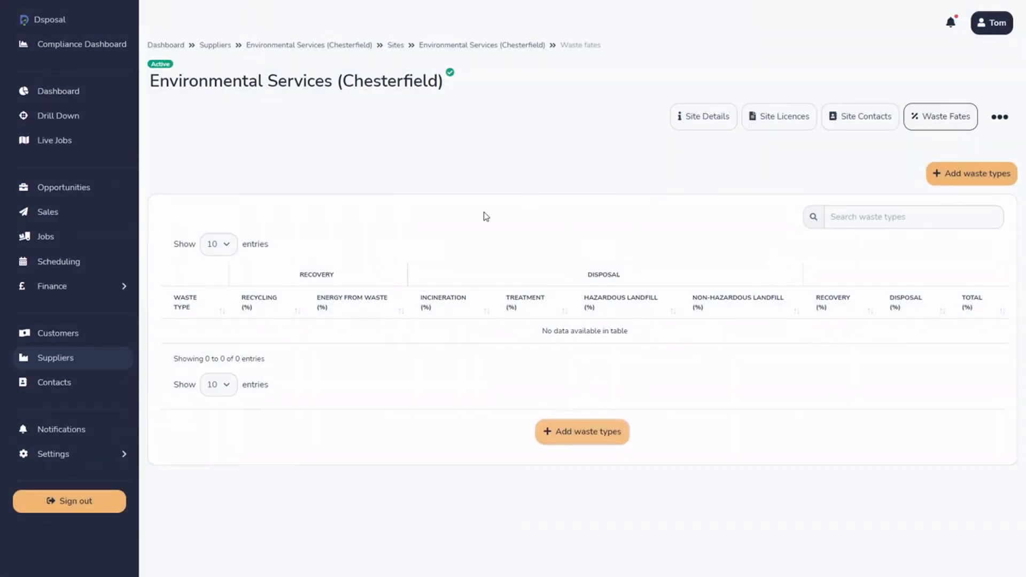
- In Settings > References, filter for 'waste ty' and open the Waste Types reference table
left_click(74, 459)
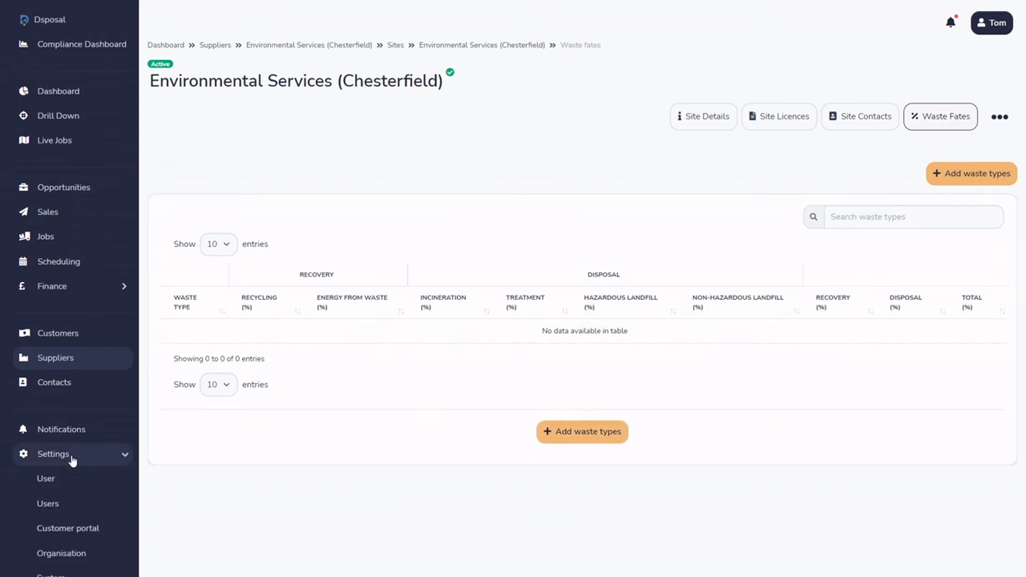
scroll(74, 461, "down", 2)
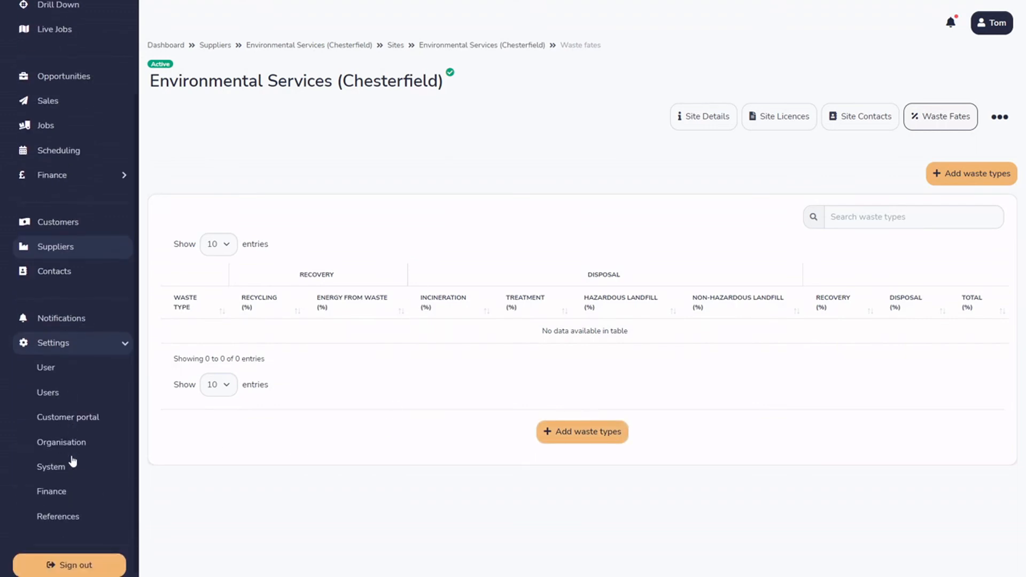
left_click(65, 517)
left_click(957, 143)
type("w")
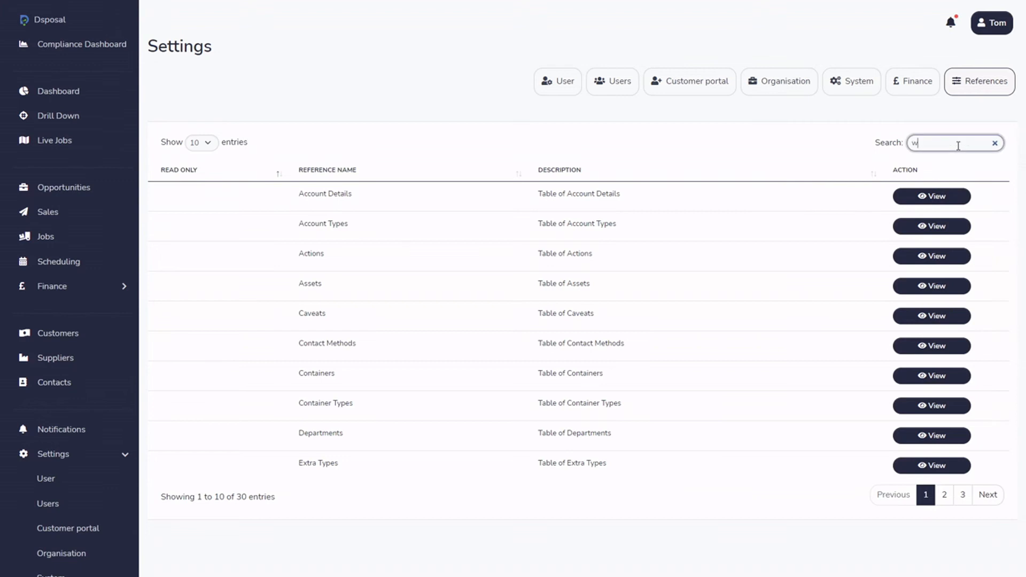
type("aste")
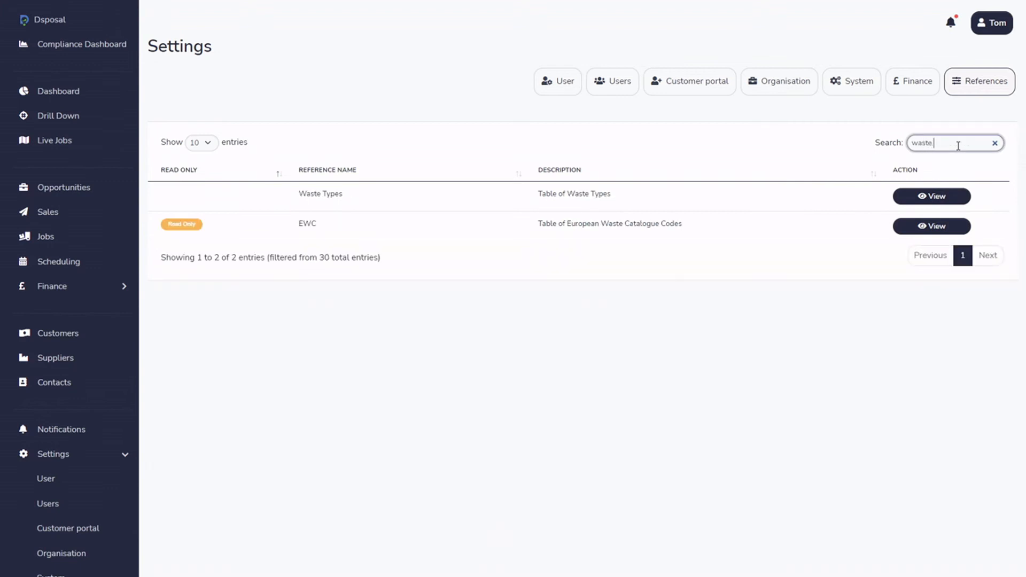
type(" ty")
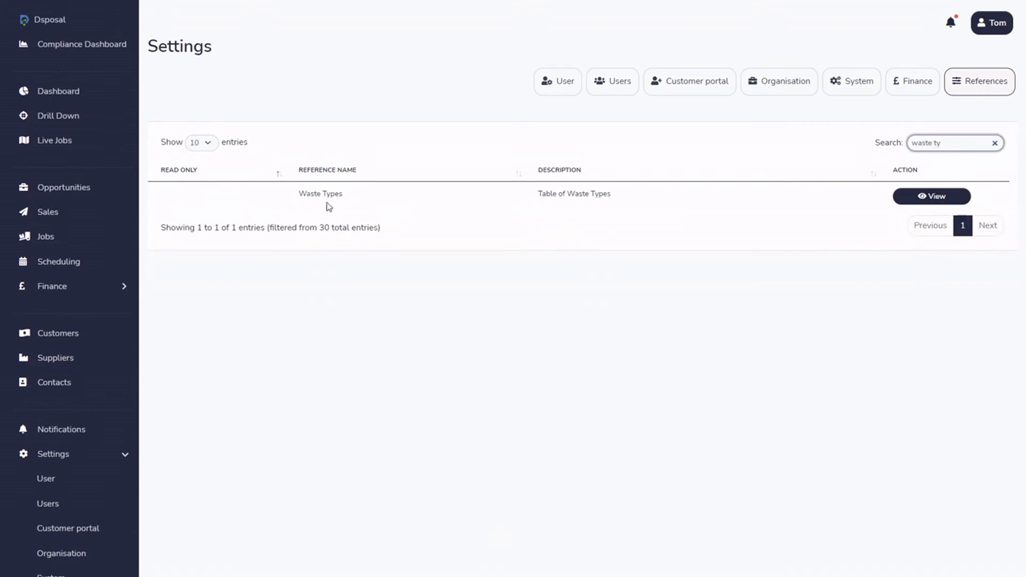
left_click(941, 198)
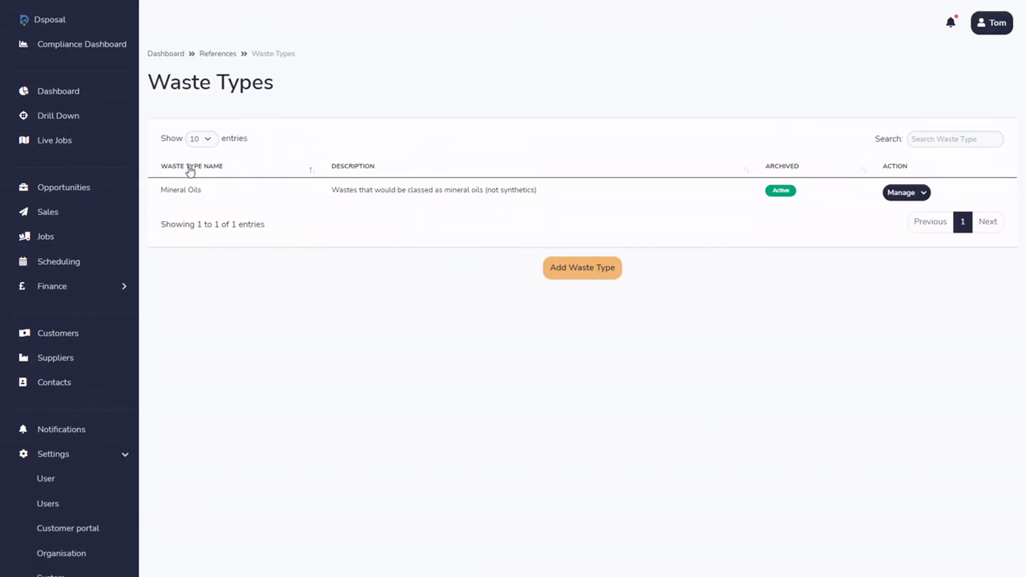
- Highlight the existing Mineral Oils entry and its description, then start a new waste type
left_click_drag(160, 193, 209, 196)
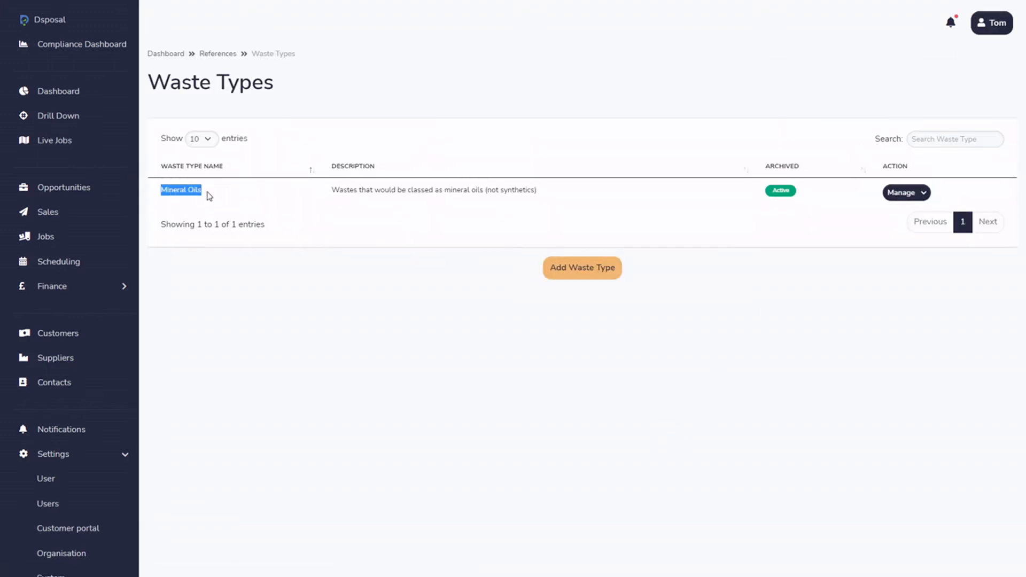
left_click(436, 355)
left_click_drag(335, 191, 402, 197)
left_click(455, 193)
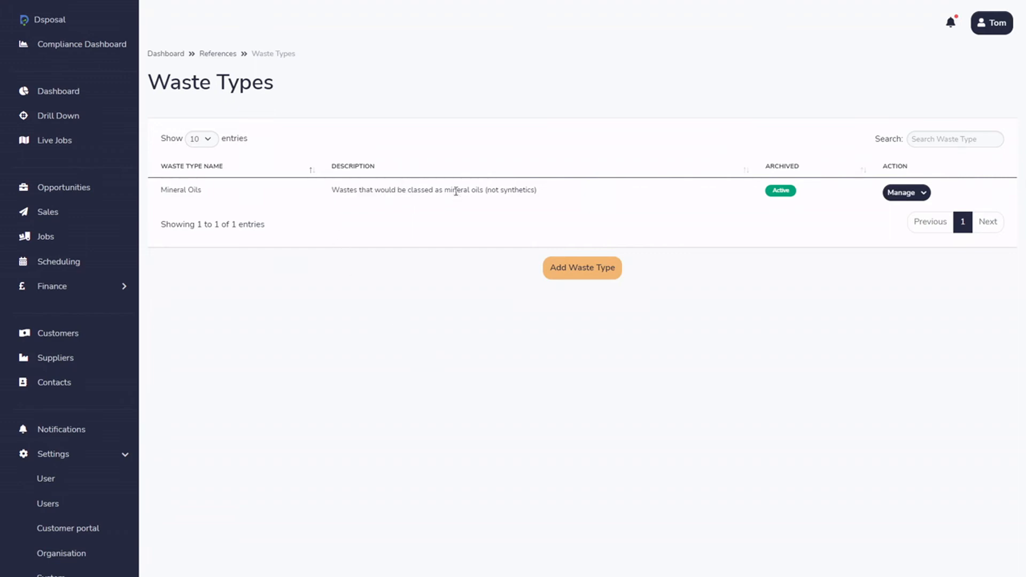
left_click(570, 276)
- Submit the new waste type 'Sewage' described as 'Wastes that are from cesspits and sewerages systems'
left_click(481, 286)
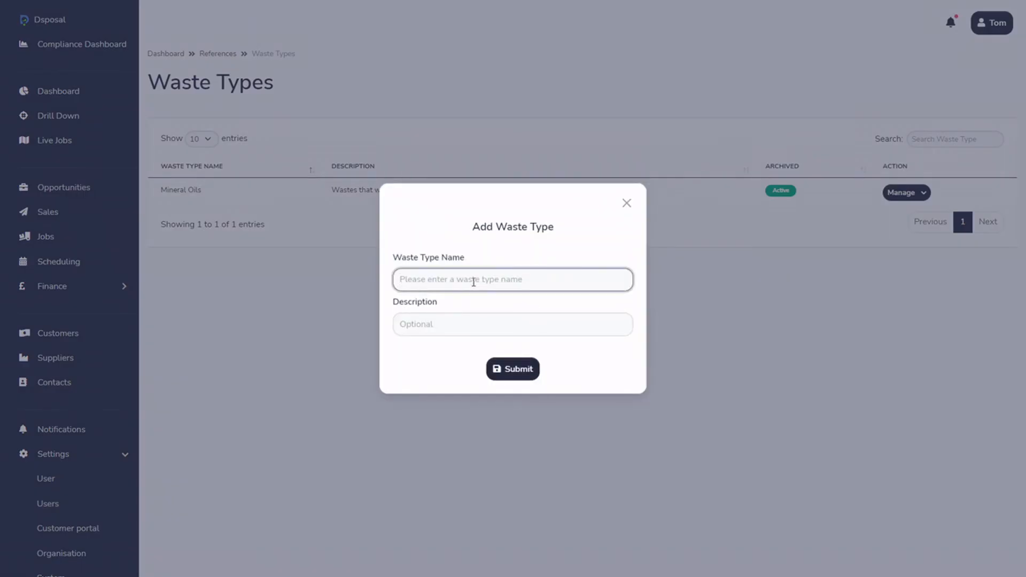
type("Sewage")
left_click(494, 322)
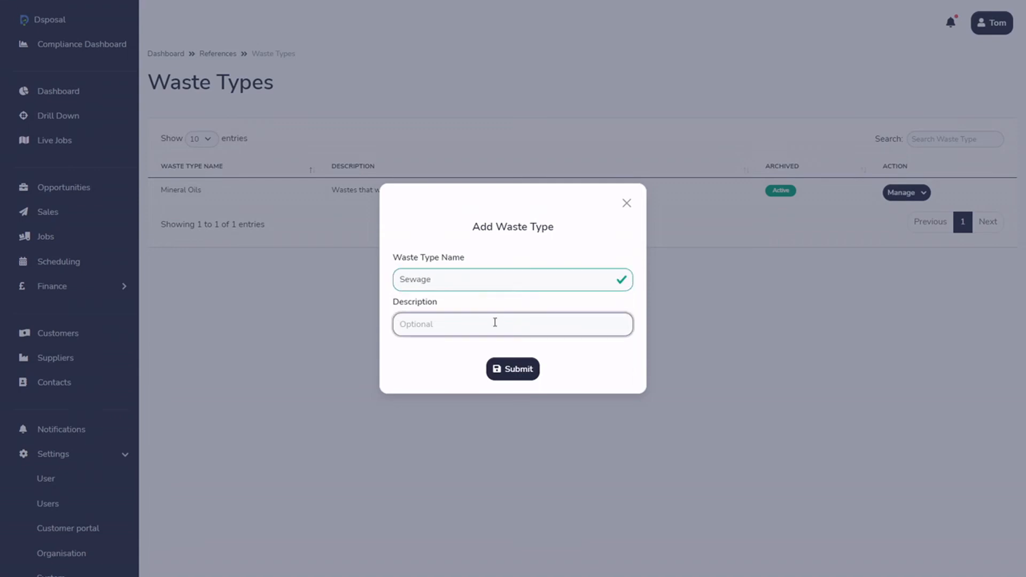
type("W")
type("rages")
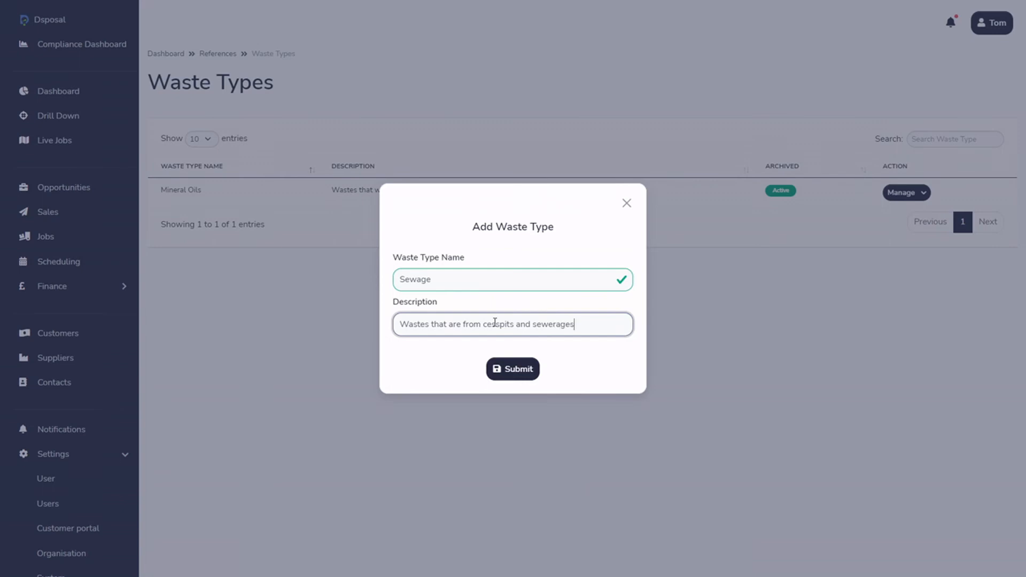
type(" systems")
left_click(515, 371)
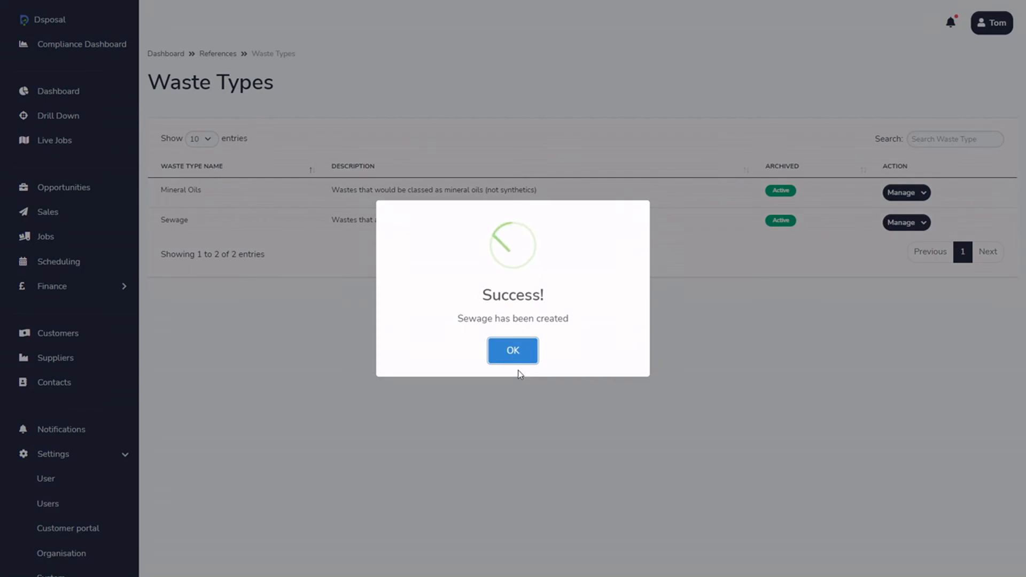
- Dismiss the success message and return to the Chesterfield site's Waste Fates via Suppliers and Sites
left_click(512, 352)
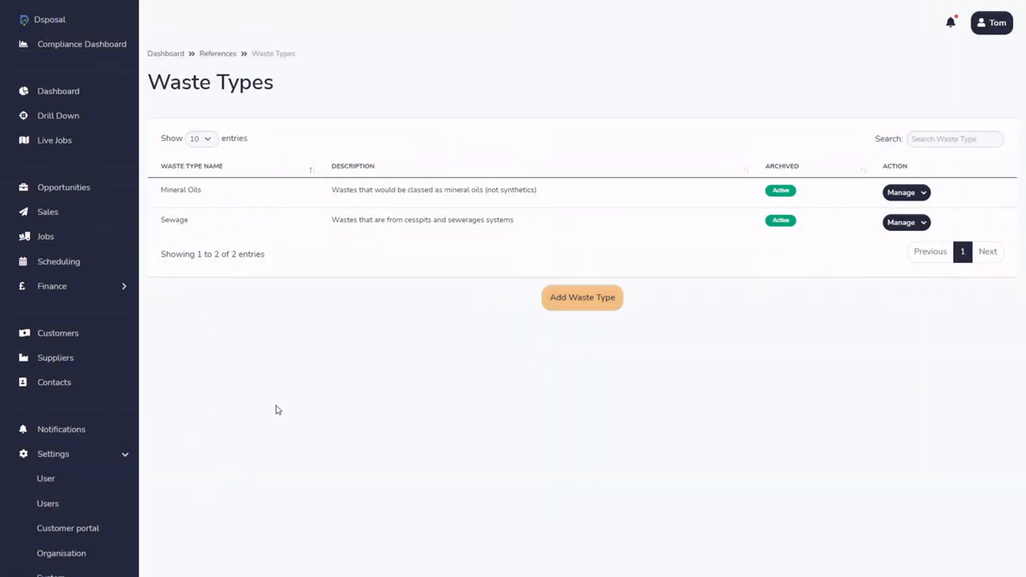
scroll(73, 418, "down", 3)
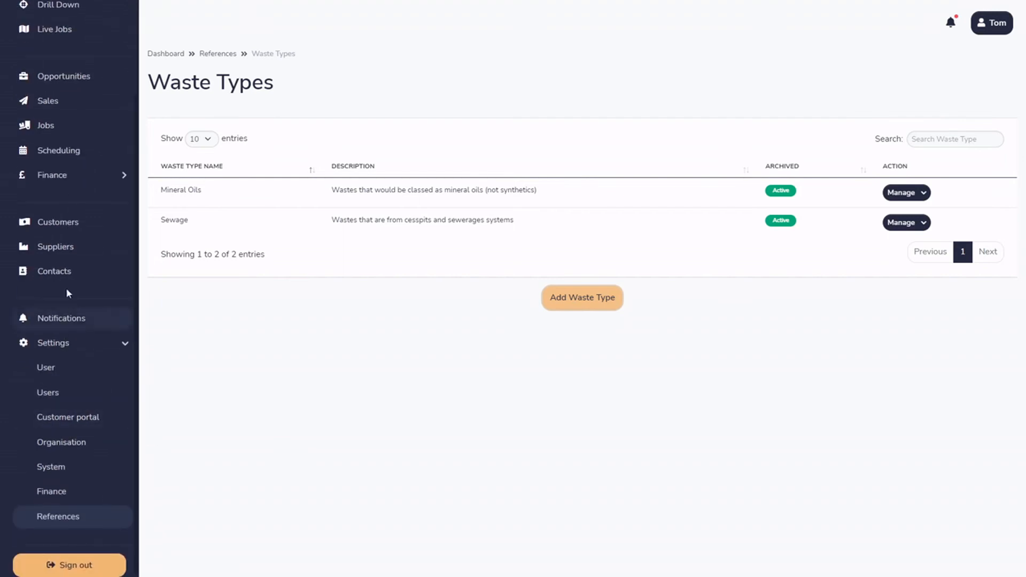
left_click(81, 247)
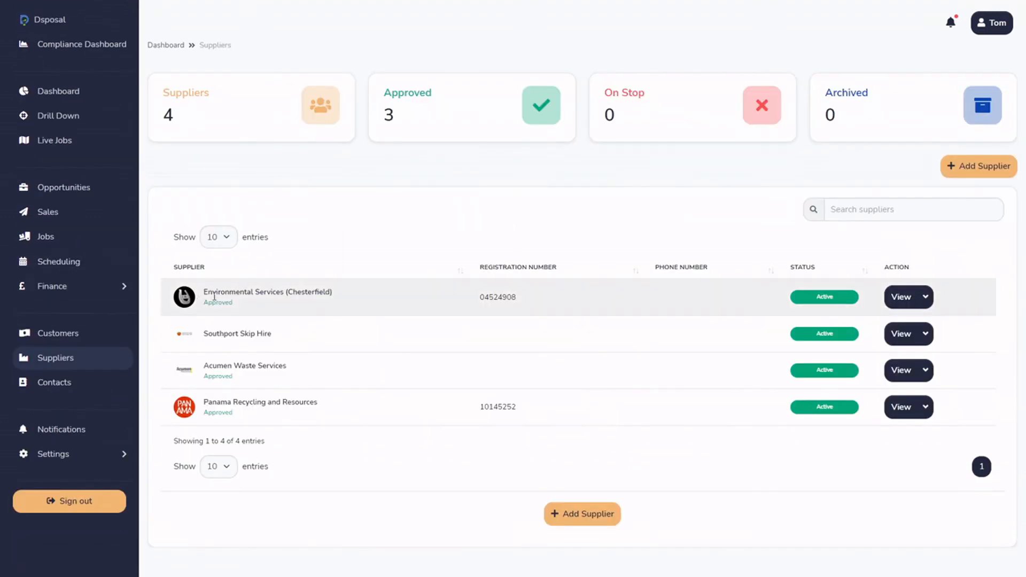
left_click(894, 304)
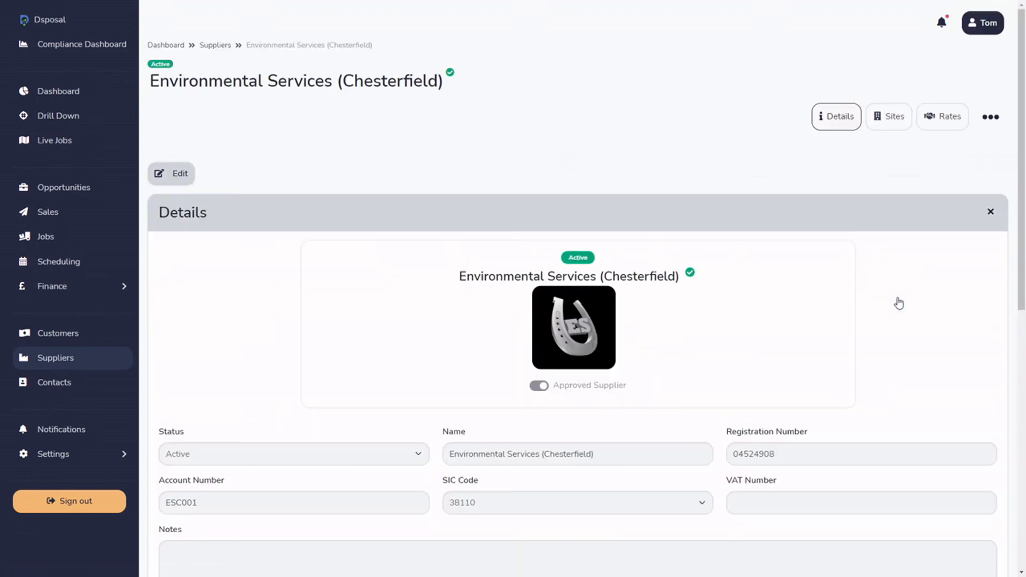
left_click(896, 126)
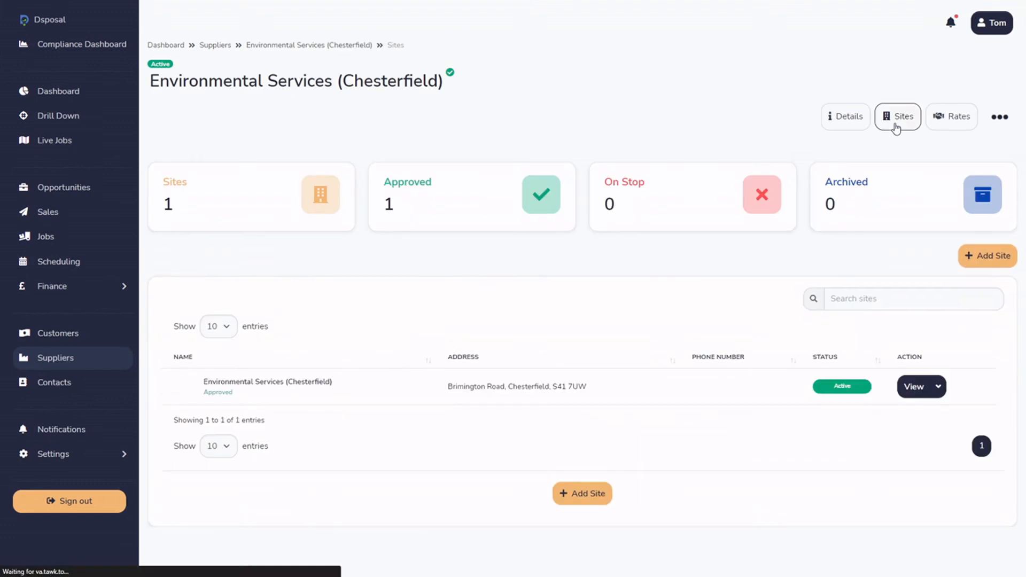
left_click(913, 389)
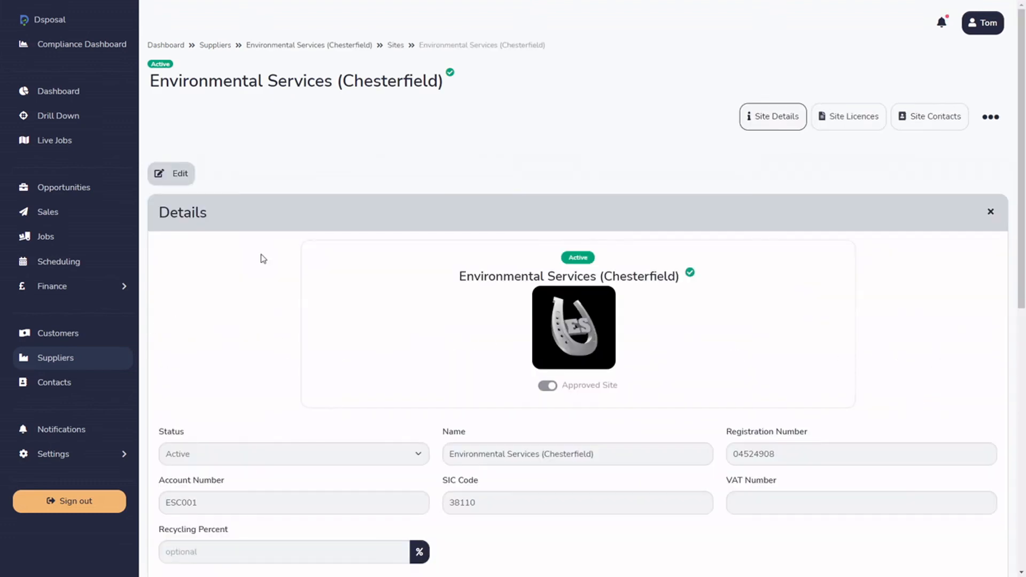
left_click(990, 117)
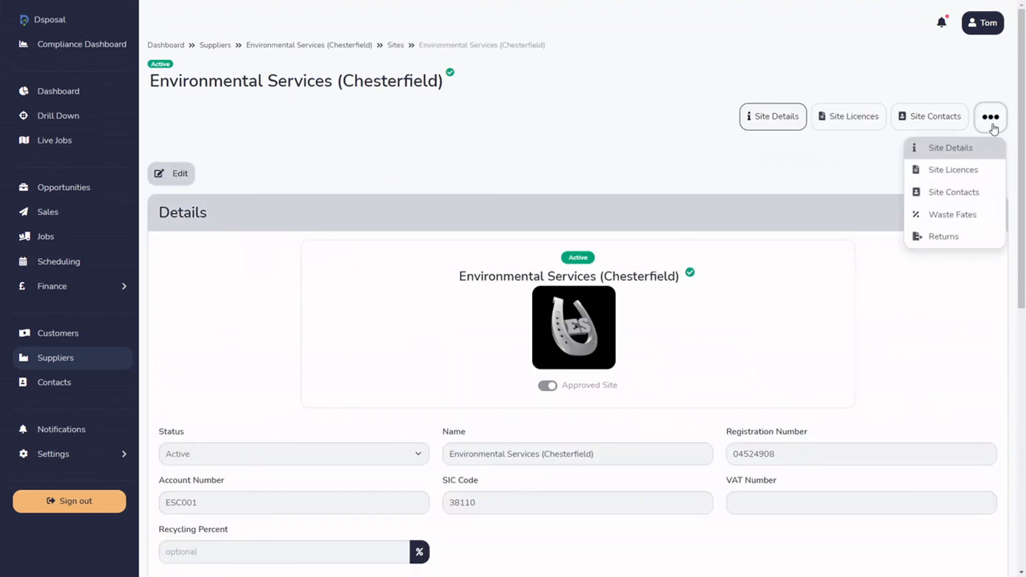
left_click(963, 222)
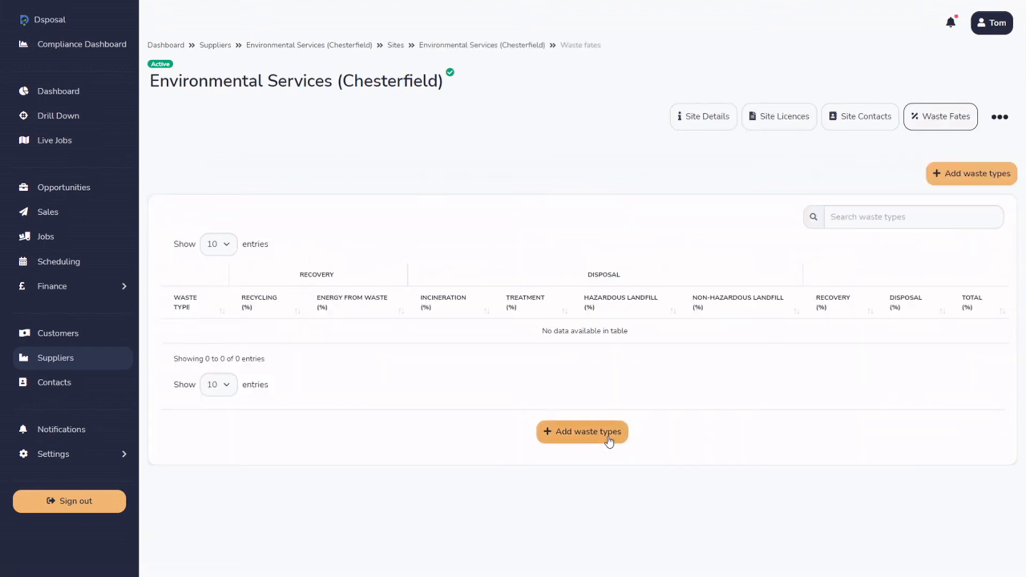
- Add both Mineral Oils and Sewage as waste types for the site
left_click(609, 437)
left_click(409, 257)
left_click(409, 284)
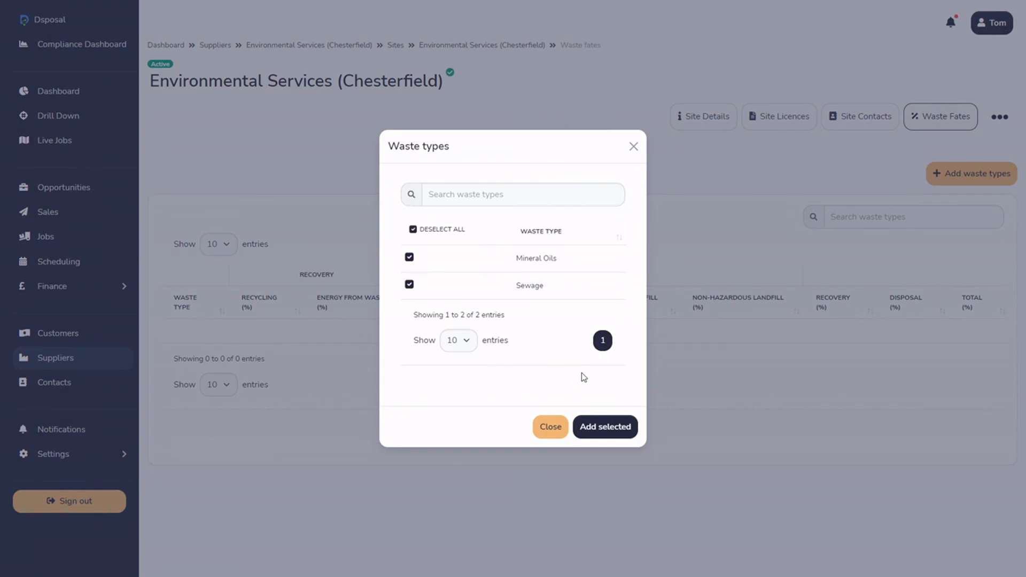
left_click(626, 433)
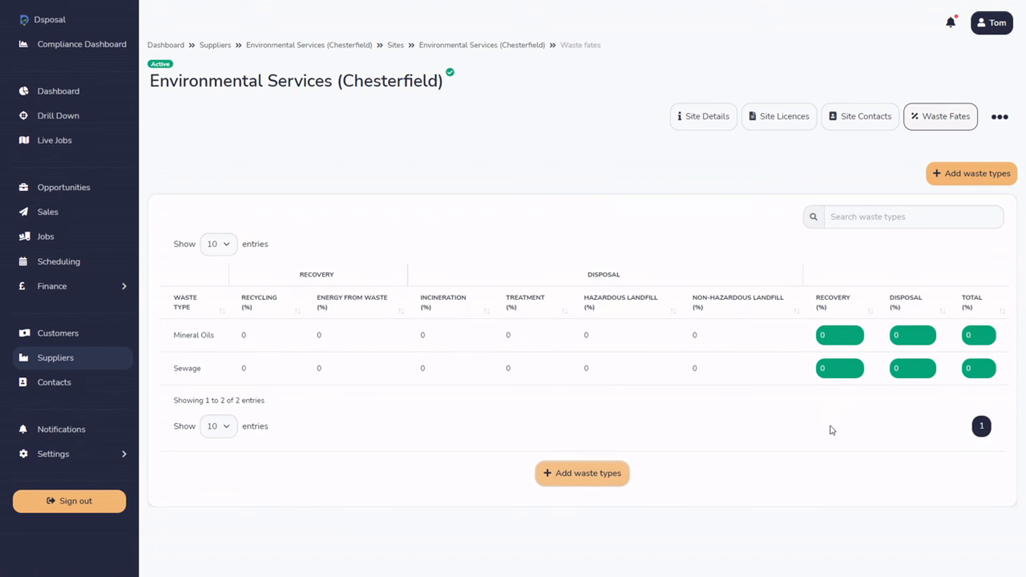
- Set Sewage's recycling percentage to 100, staying on the page to keep the edit
left_click(245, 373)
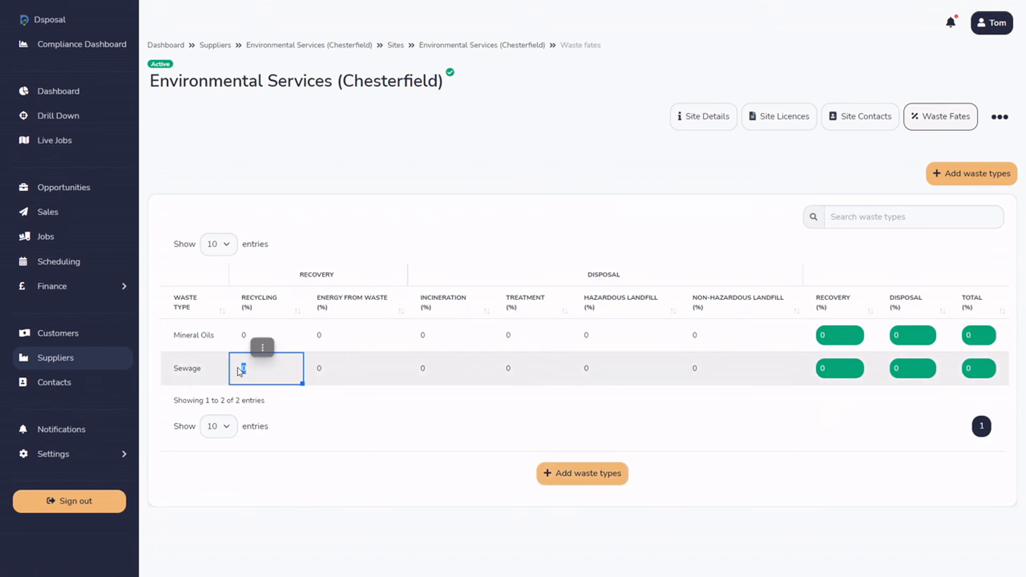
left_click(246, 369)
left_click_drag(264, 368, 246, 368)
type("100")
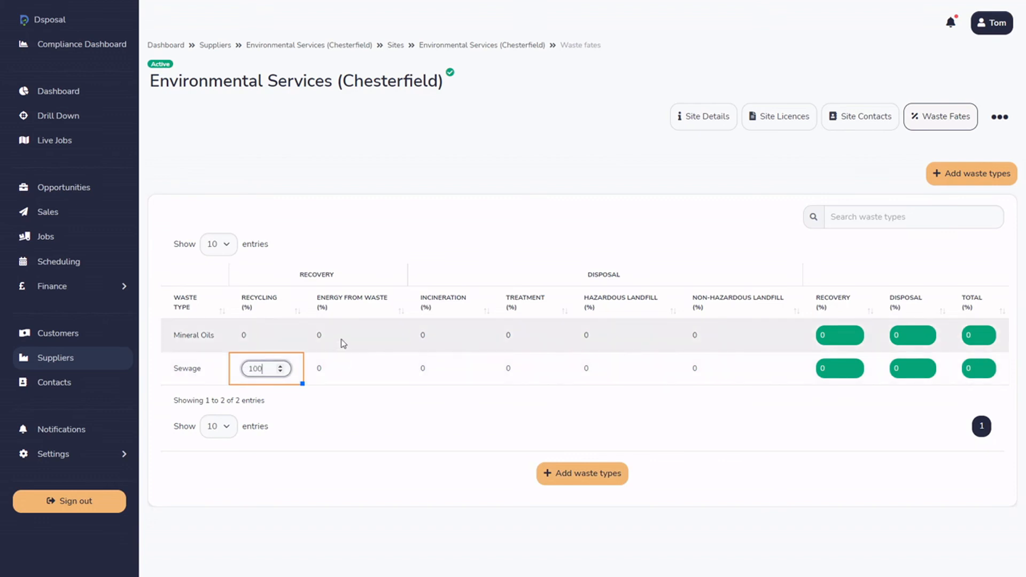
left_click(261, 335)
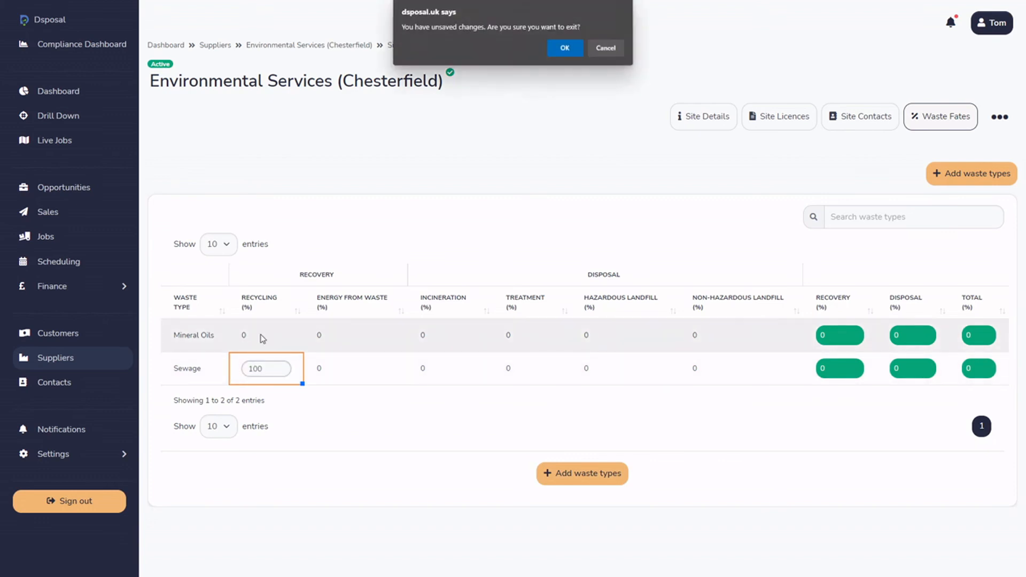
left_click(604, 49)
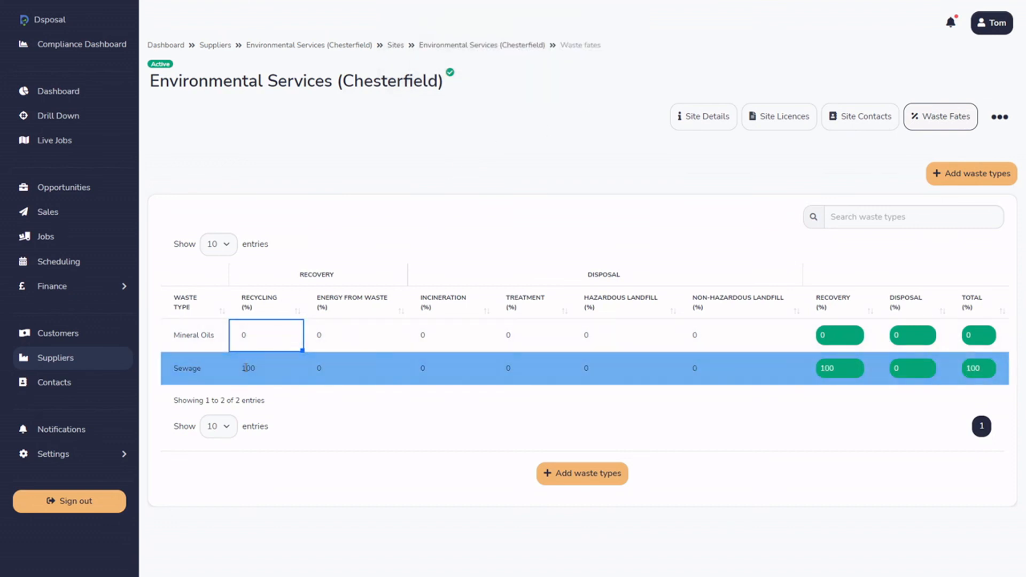
- Set Mineral Oils to 99% recycling and 1% treatment
left_click(252, 335)
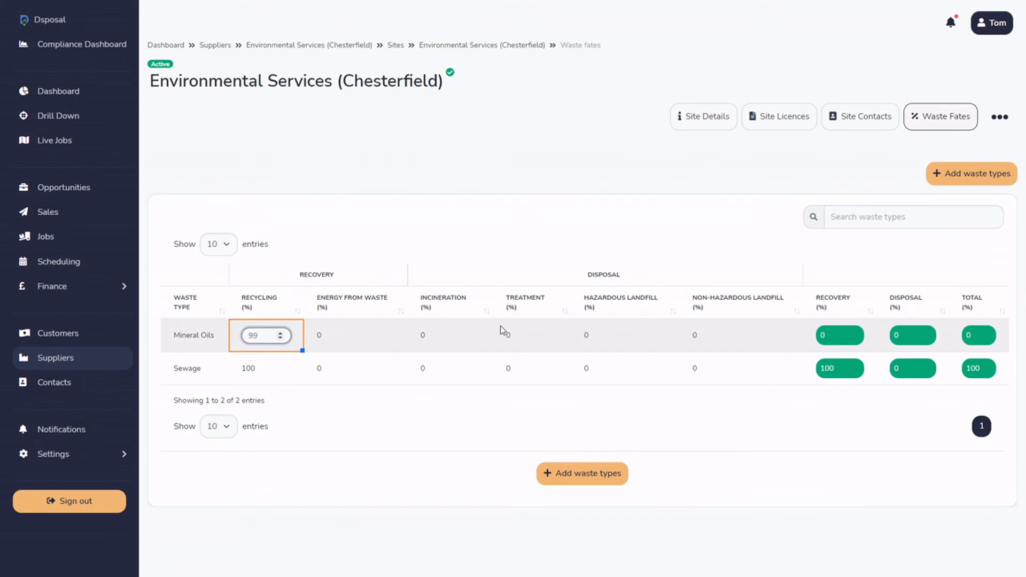
key("Tab")
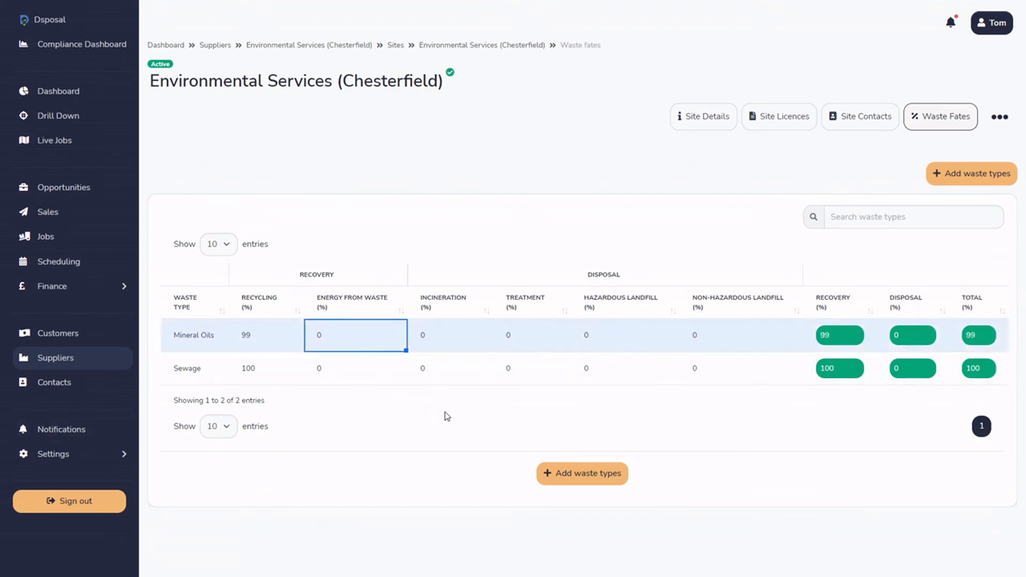
key("Tab")
key("Tab")
left_click(515, 342)
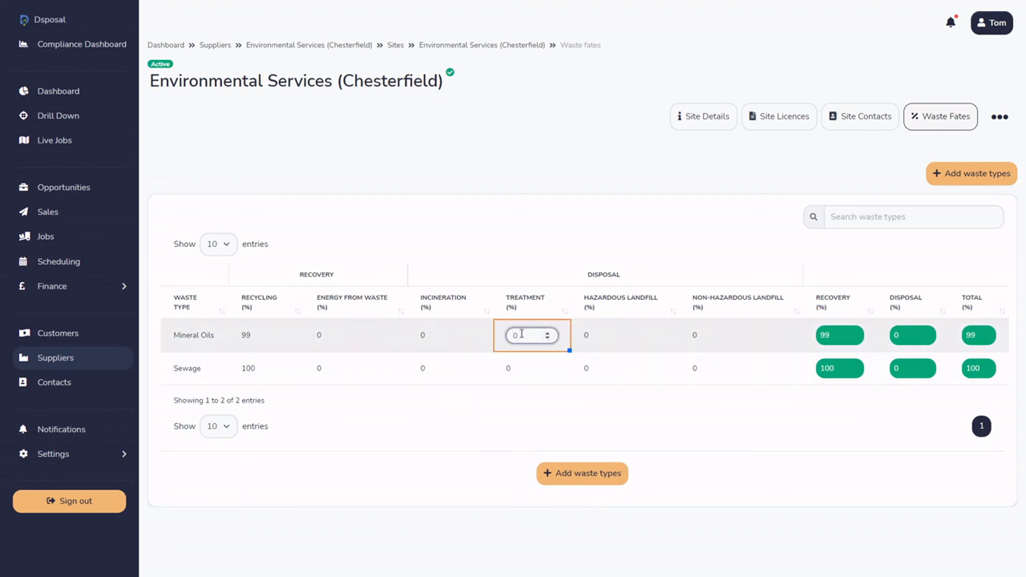
type("1")
key("Return")
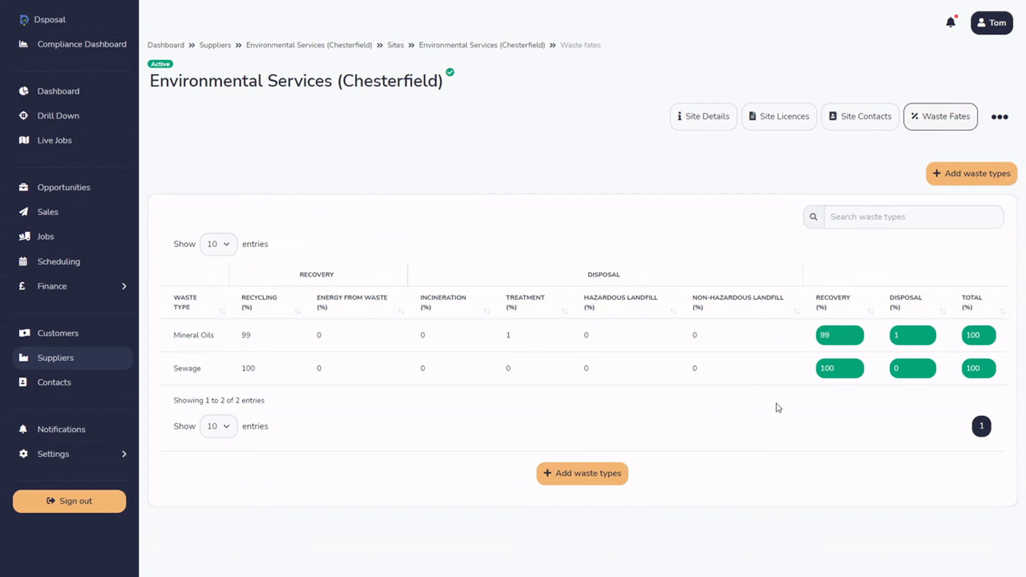
left_click(1000, 117)
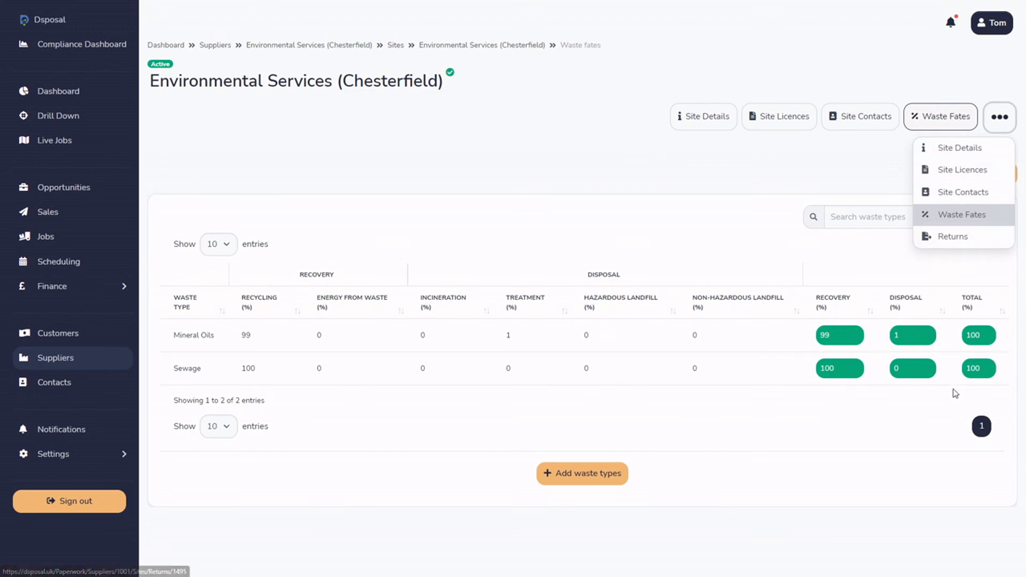
- View the site's Consignee returns for 29/06/2022–27/09/2022, then go back to the Site Details tab
left_click(957, 237)
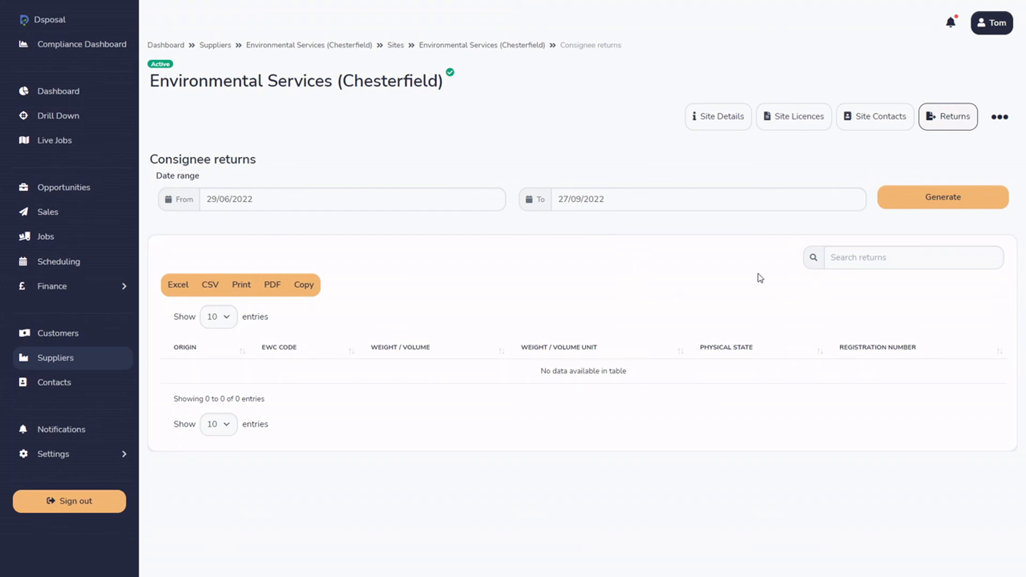
left_click(715, 128)
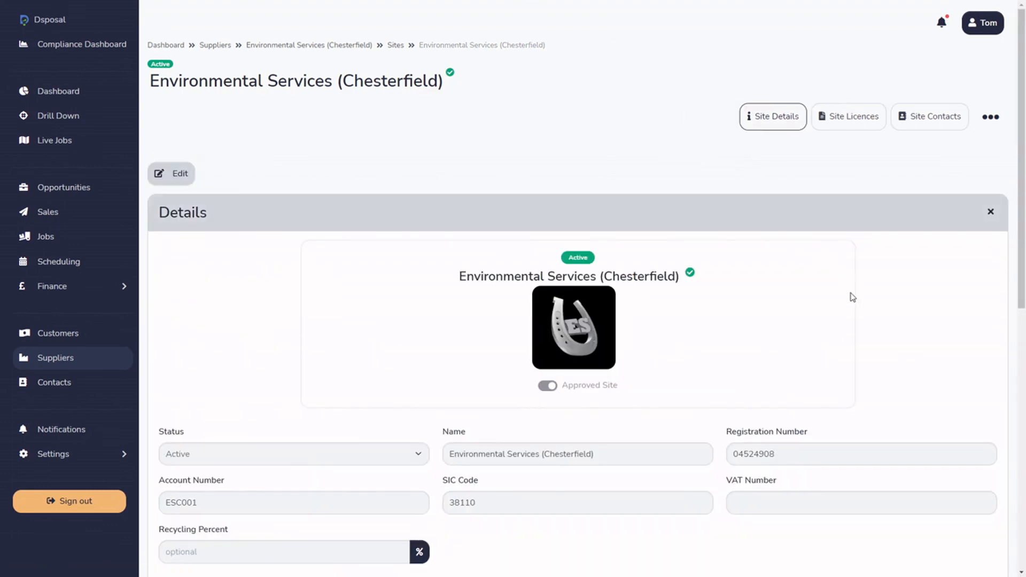
- Check the Environmental Services (Chesterfield) supplier summary and sites map, then go back to the four-supplier list
scroll(865, 295, "down", 5)
scroll(866, 295, "up", 5)
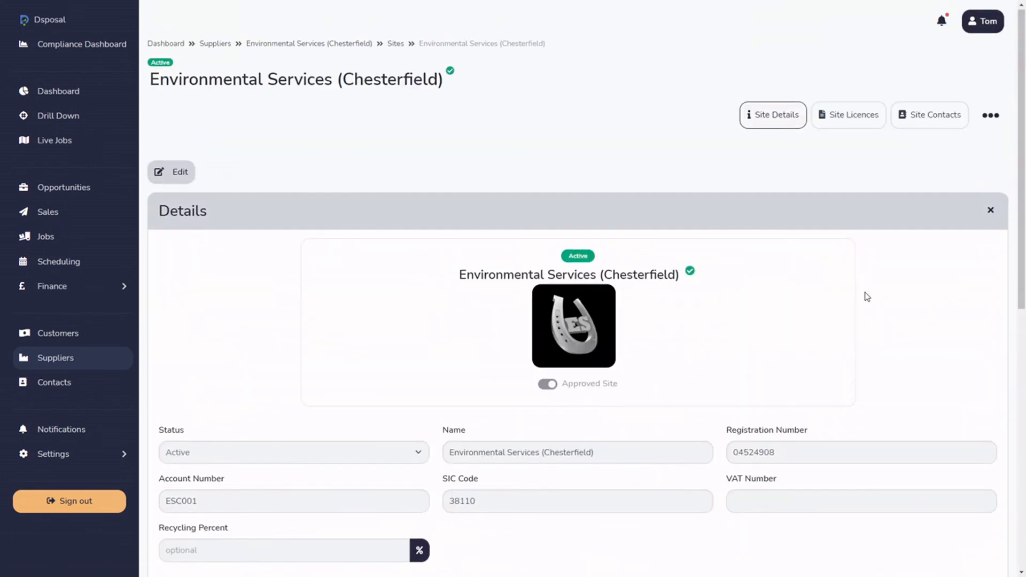
left_click(348, 46)
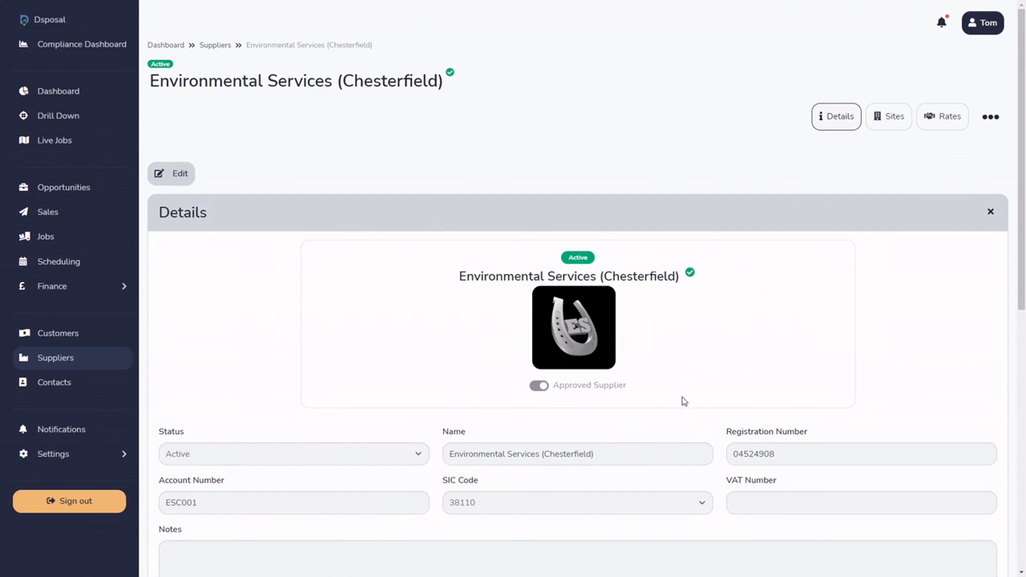
left_click(994, 120)
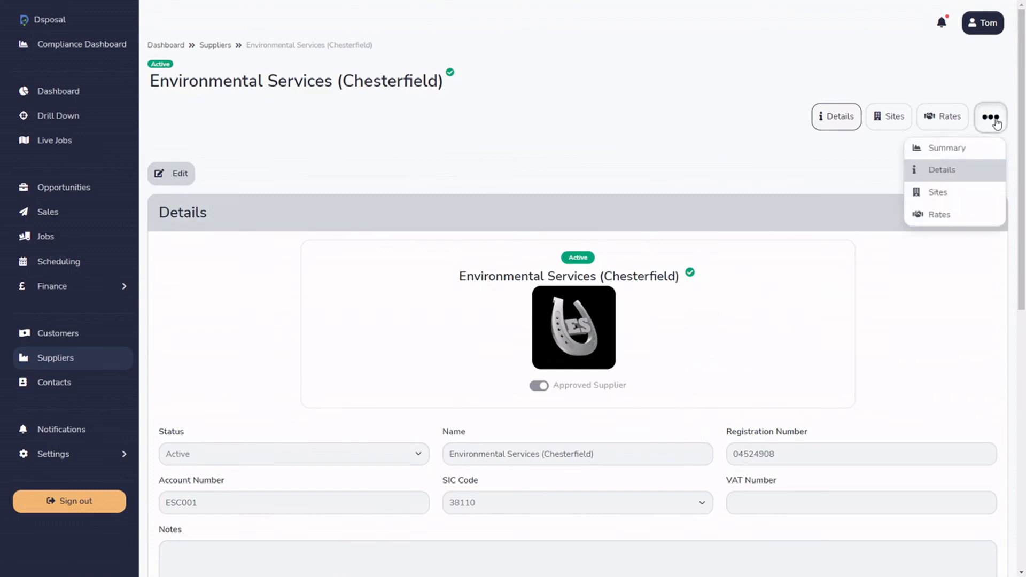
left_click(962, 150)
scroll(367, 476, "down", 1)
scroll(734, 518, "up", 1)
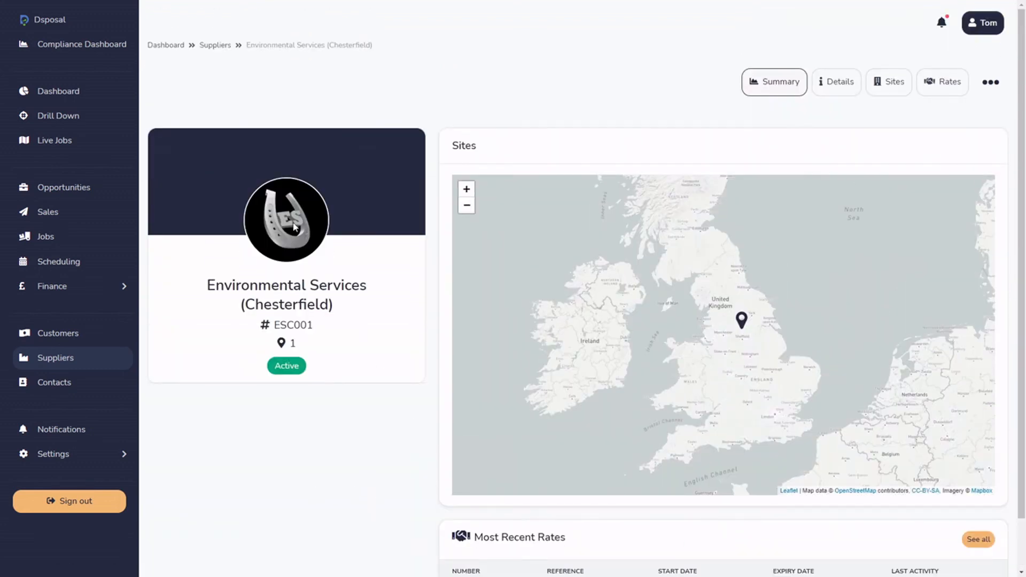
left_click(208, 47)
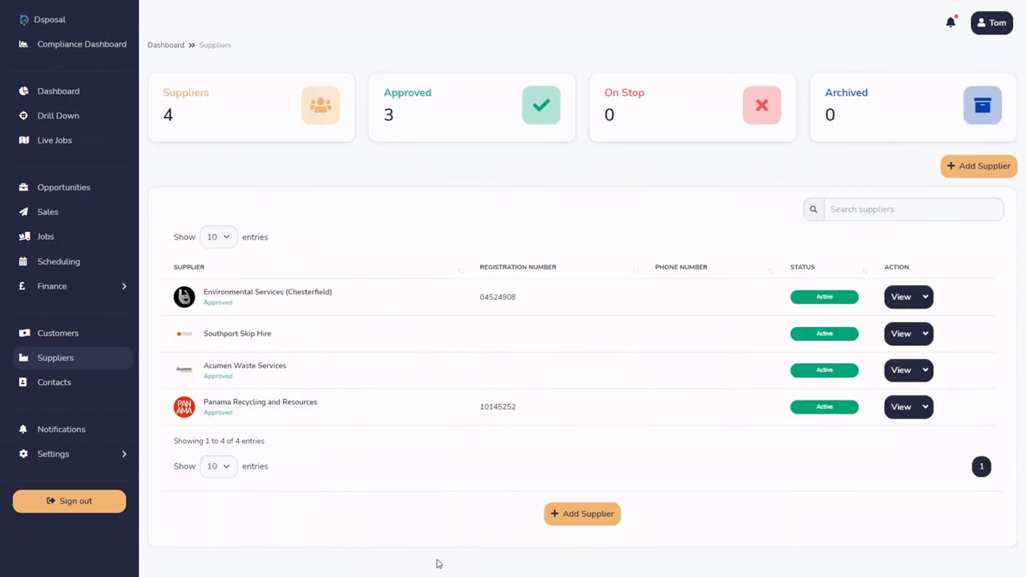